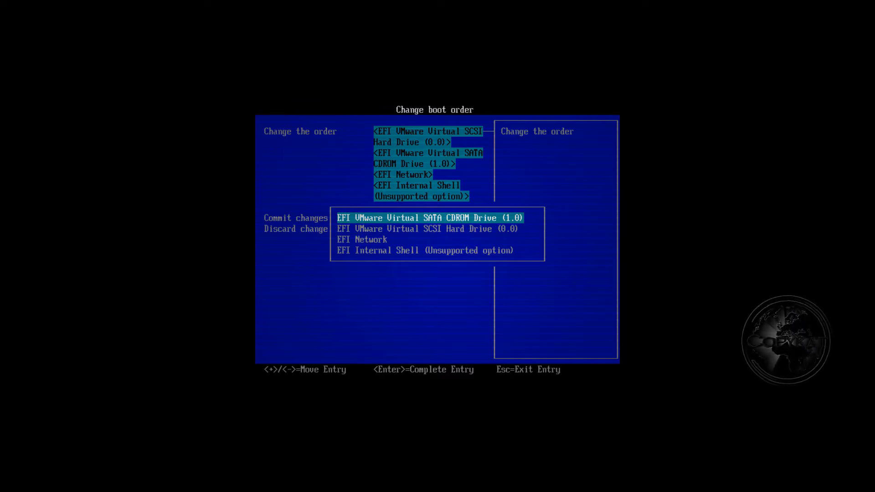
Step: Accept the CD-ROM-first boot order and commit the changes
key(Return)
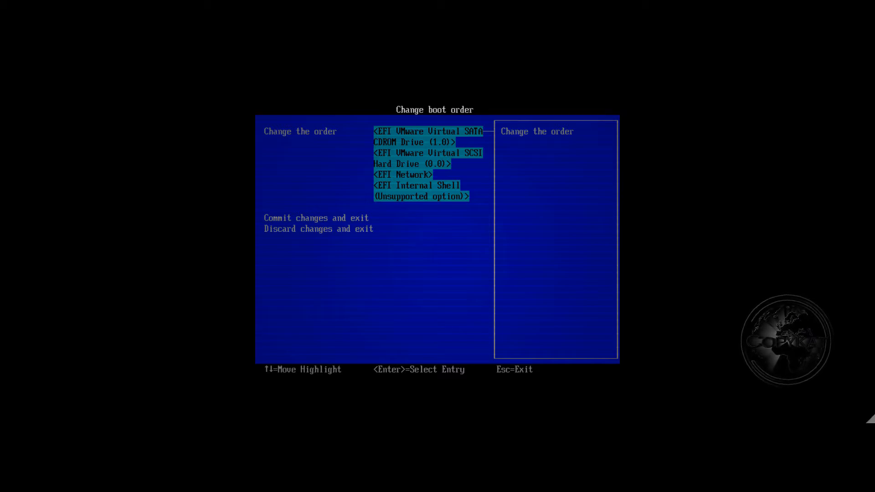
key(Down)
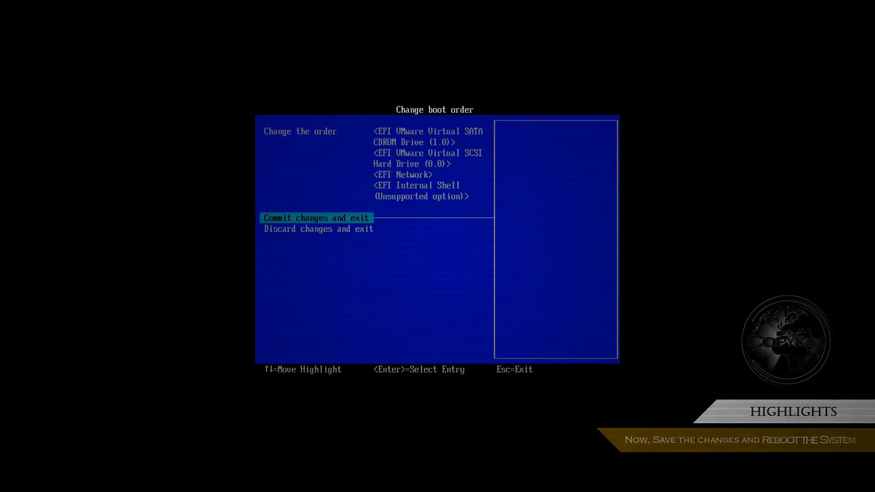
key(Return)
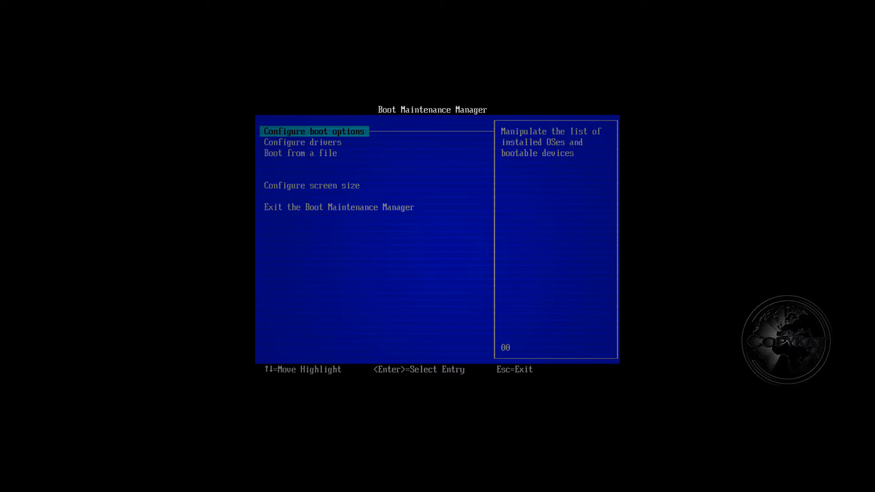
Step: Leave the Boot Maintenance Manager and reset the virtual machine to boot from CD
key(Down)
key(Down)
key(Down)
key(Down)
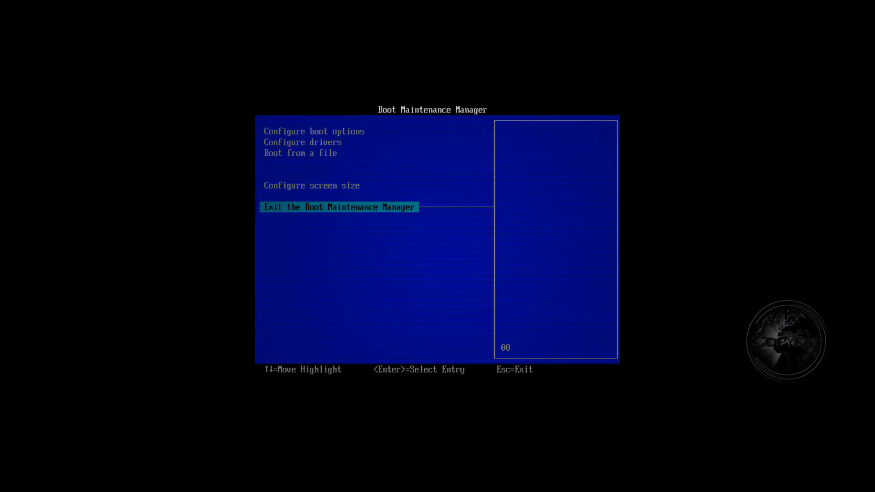
key(Return)
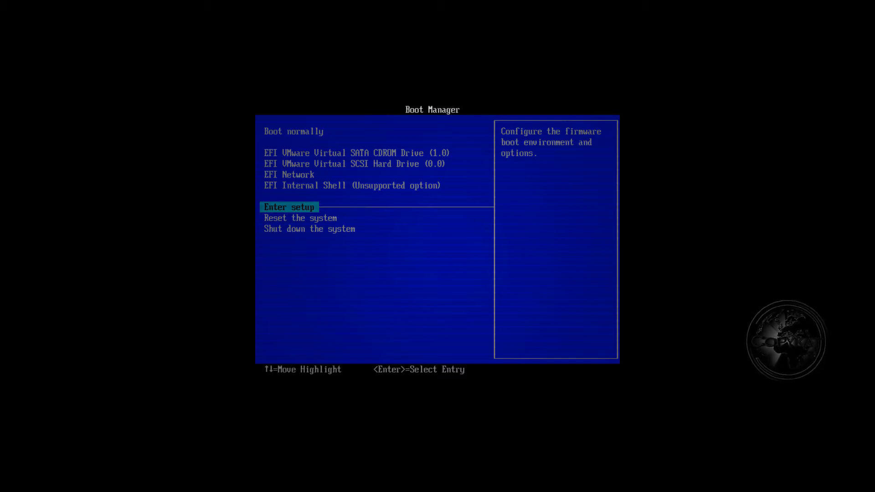
key(Down)
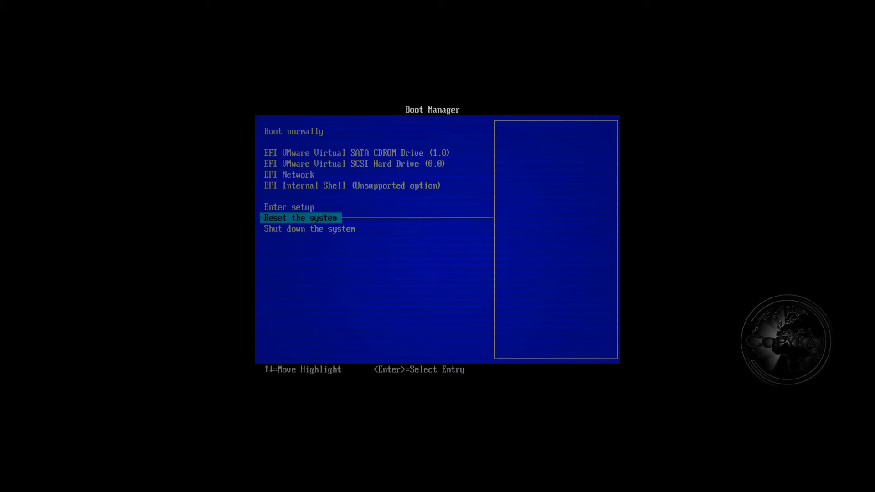
key(Return)
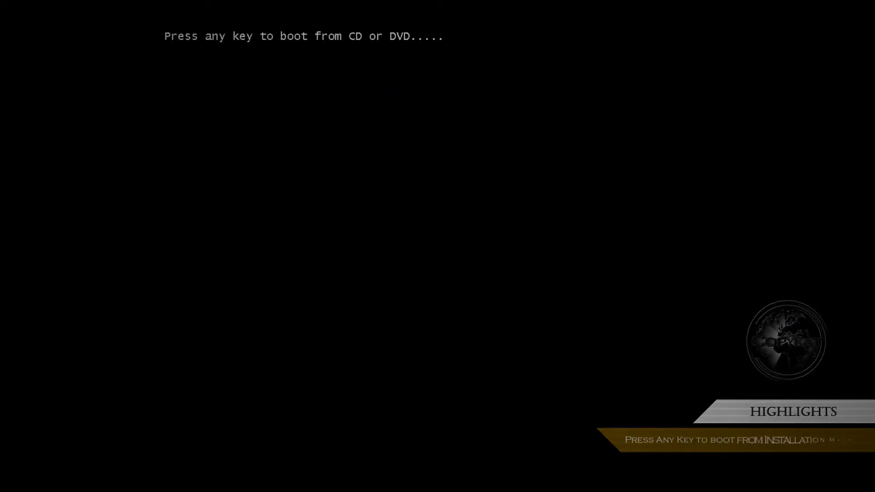
Step: Boot from the DVD, keep default language settings, and install Windows 11 Home without a product key
key(Return)
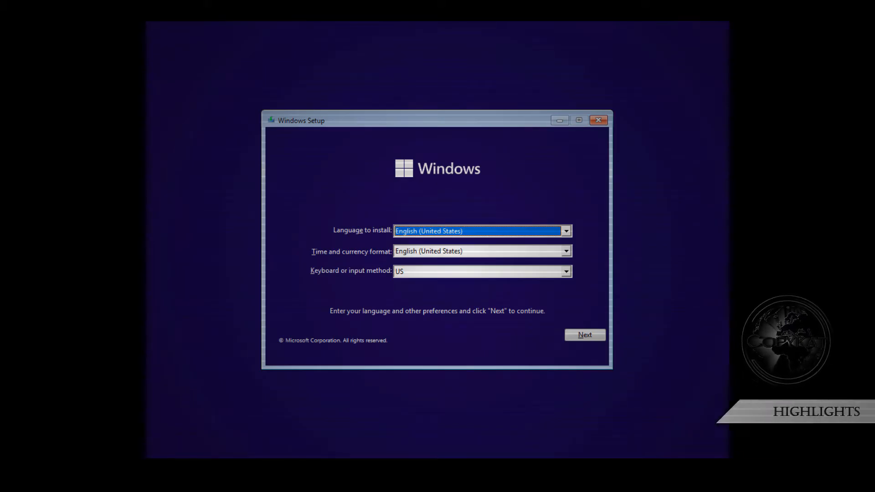
click(585, 336)
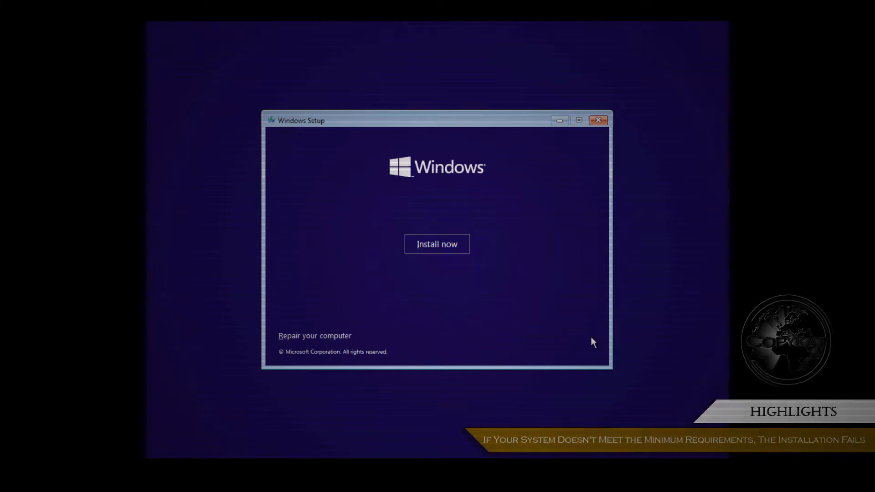
click(435, 244)
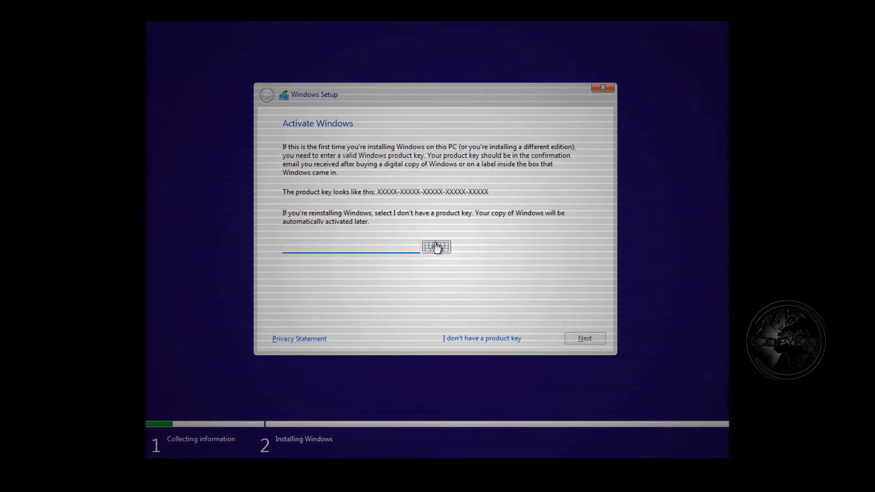
click(505, 337)
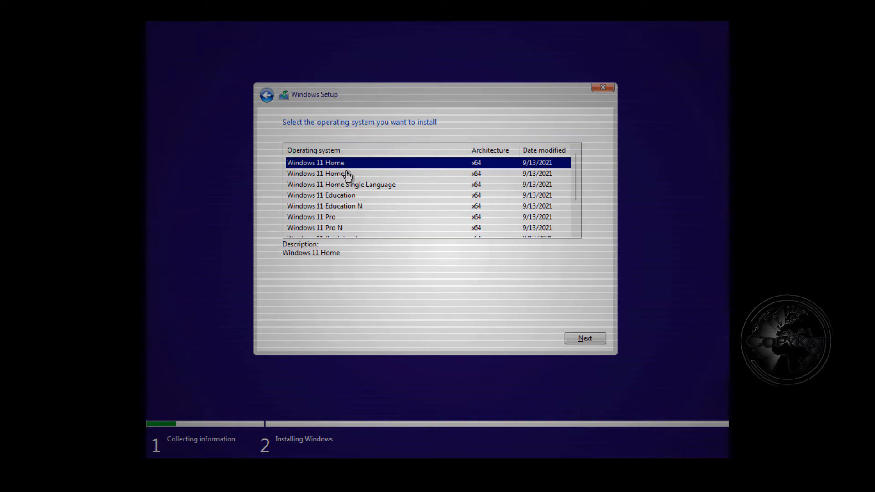
click(585, 339)
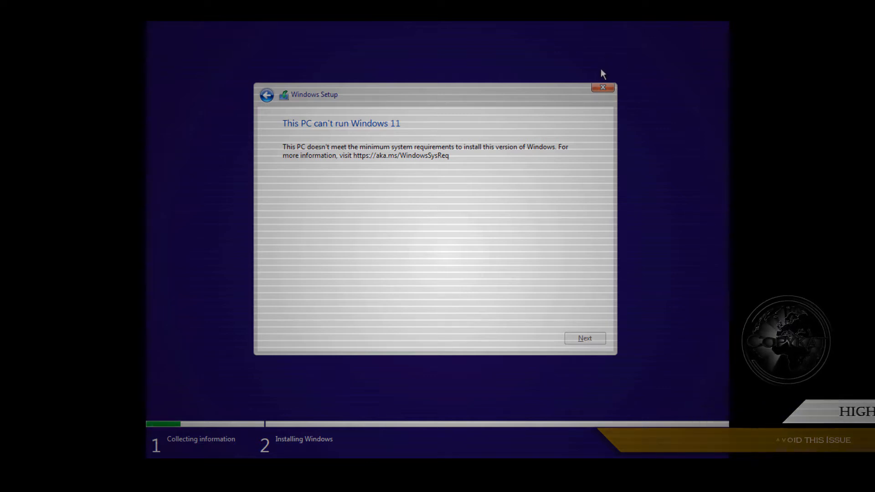
Step: Quit the blocked setup and confirm cancelling the Windows installation
click(603, 88)
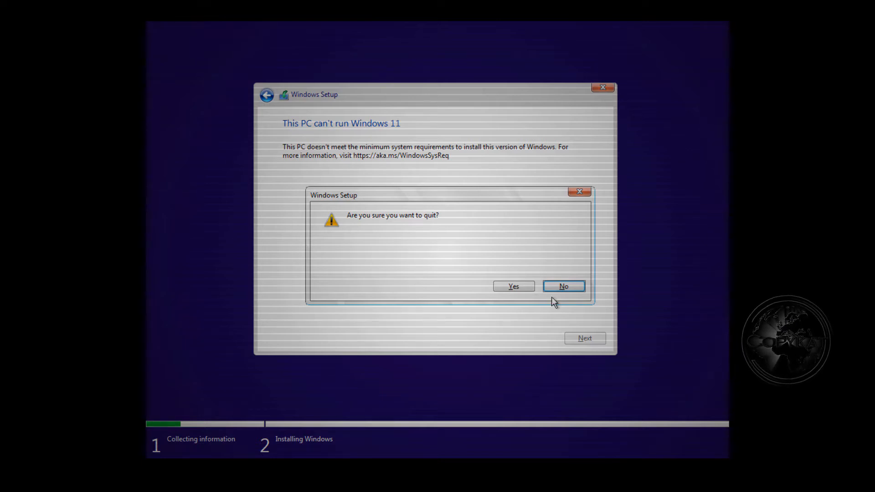
click(518, 286)
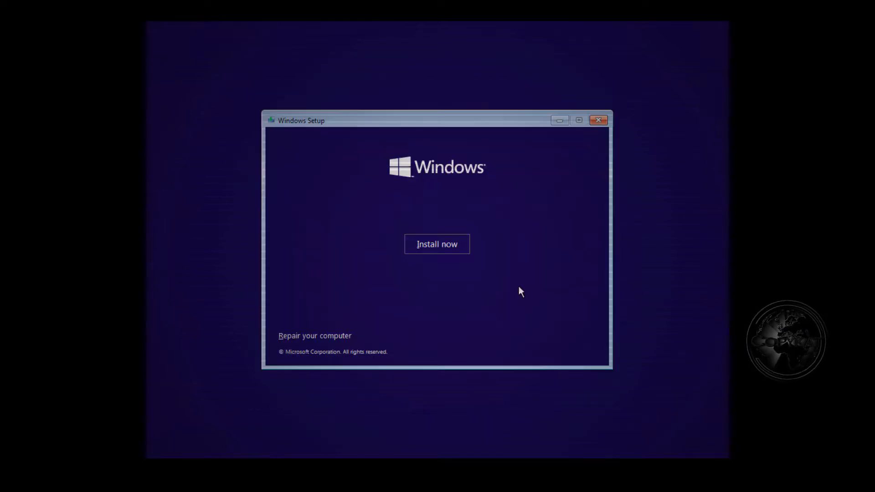
click(607, 123)
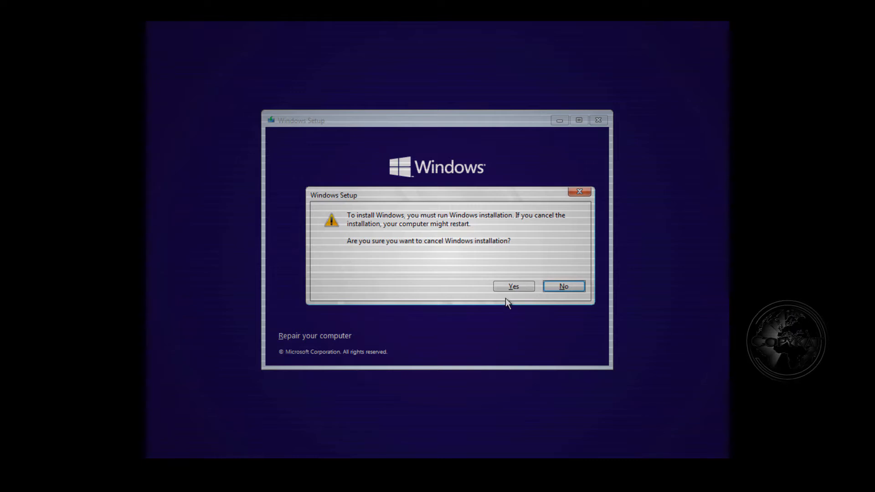
click(525, 286)
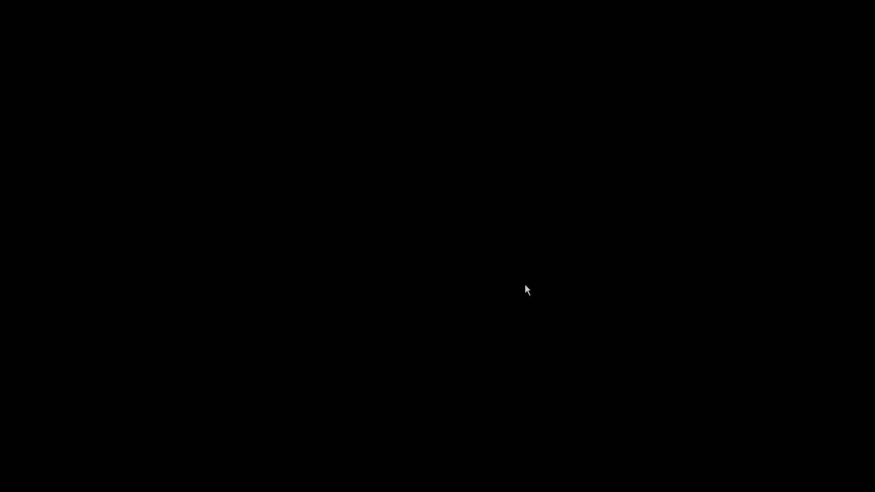
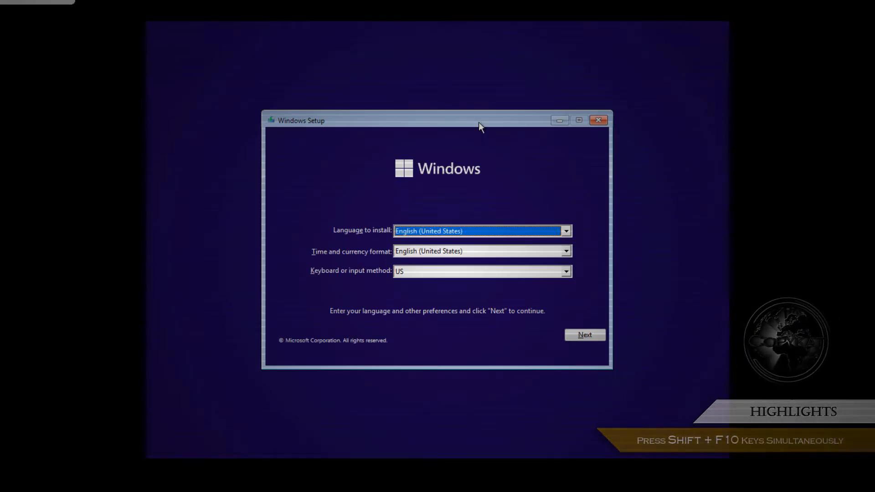
Step: Open a Command Prompt over the Windows Setup language screen with Shift+F10
key(shift+F10)
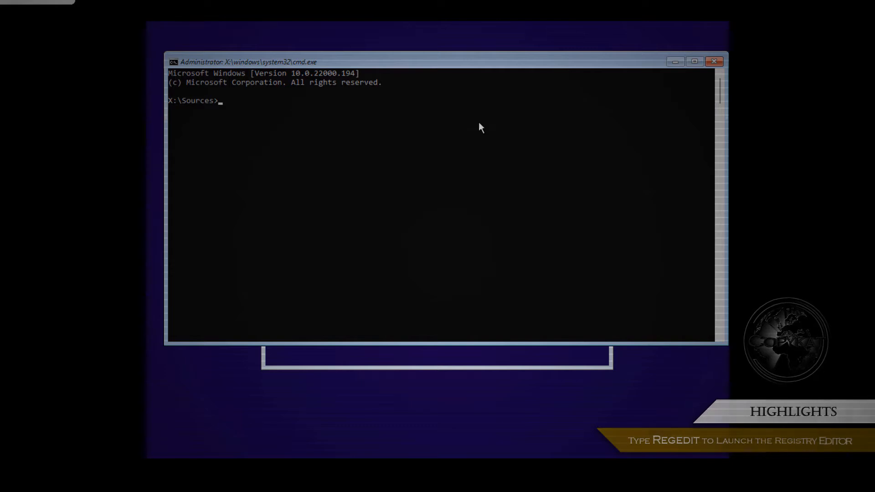
Step: Enter the regedit command at the X:\Sources prompt
text(regedit)
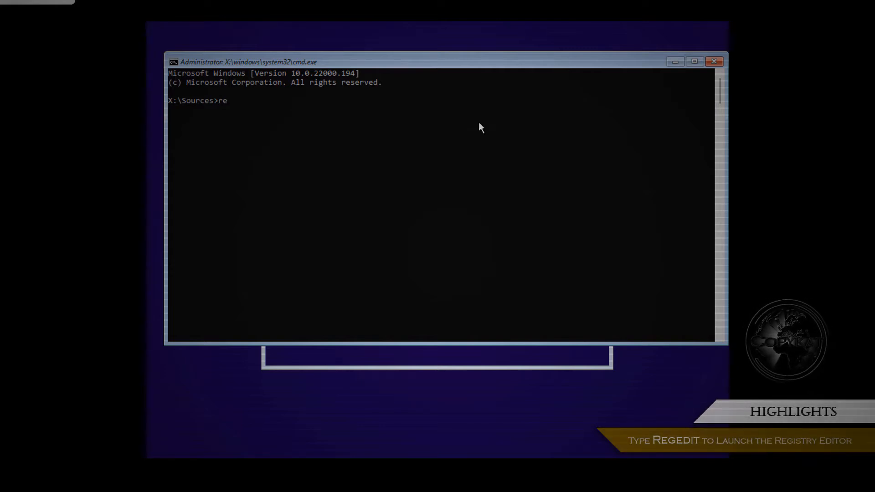
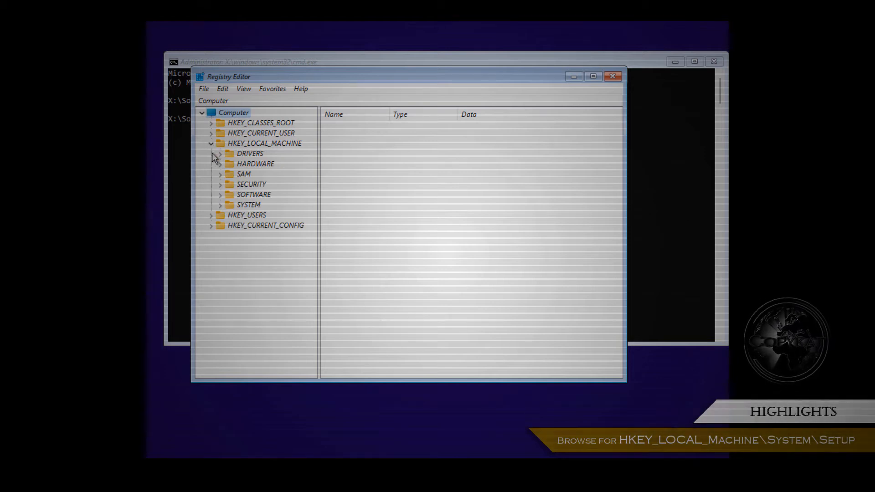
Step: Expand HKEY_LOCAL_MACHINE\SYSTEM in the tree to reveal the Setup key
click(221, 205)
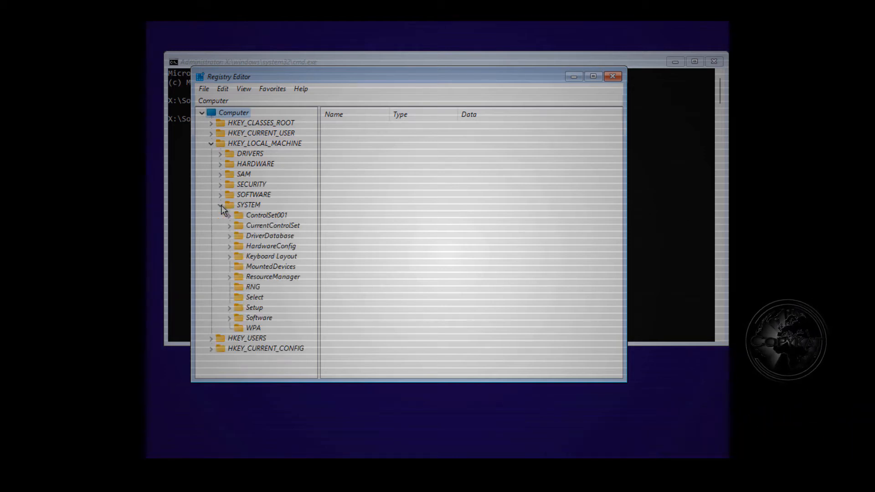
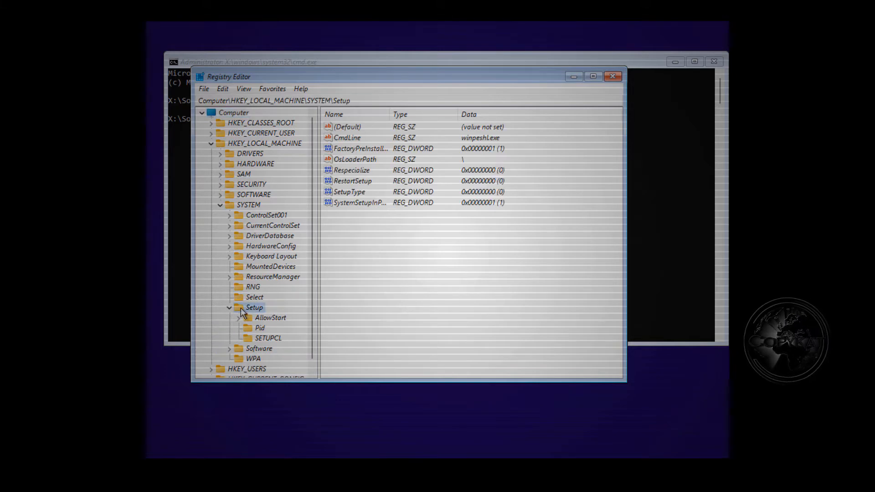
Step: Add a new subkey, New Key #1, under HKEY_LOCAL_MACHINE\SYSTEM\Setup
right_click(250, 308)
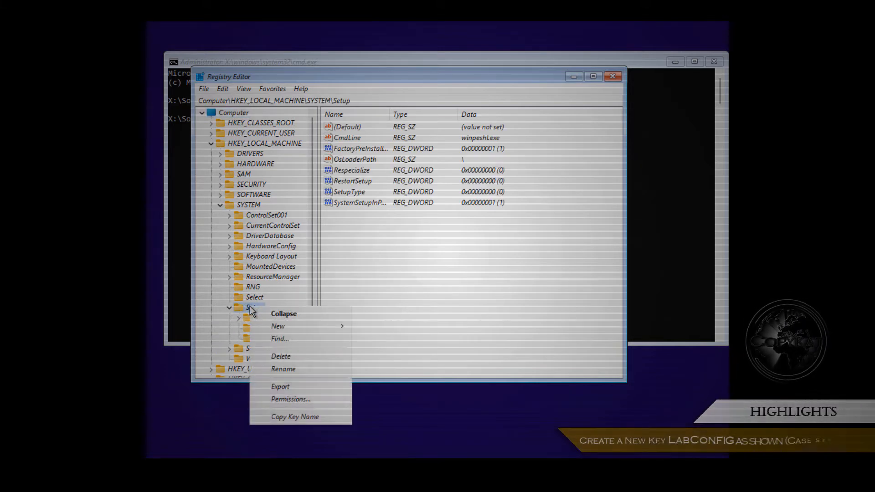
mouse_move(319, 327)
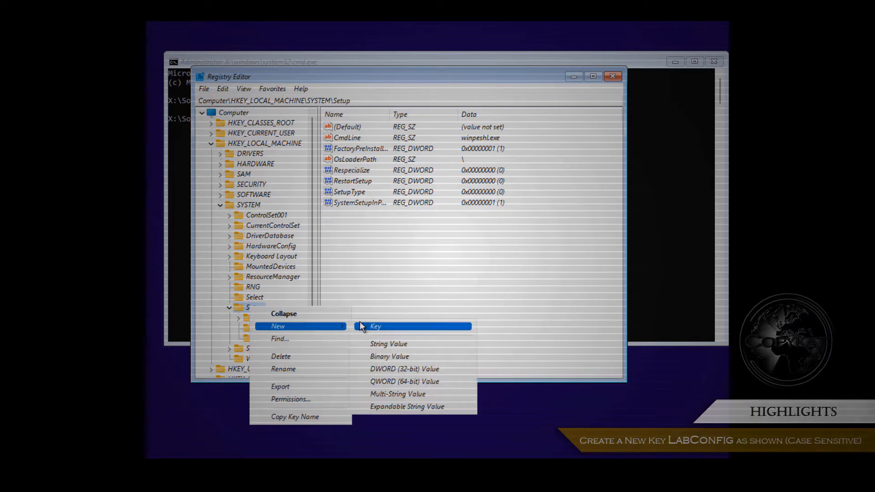
click(389, 326)
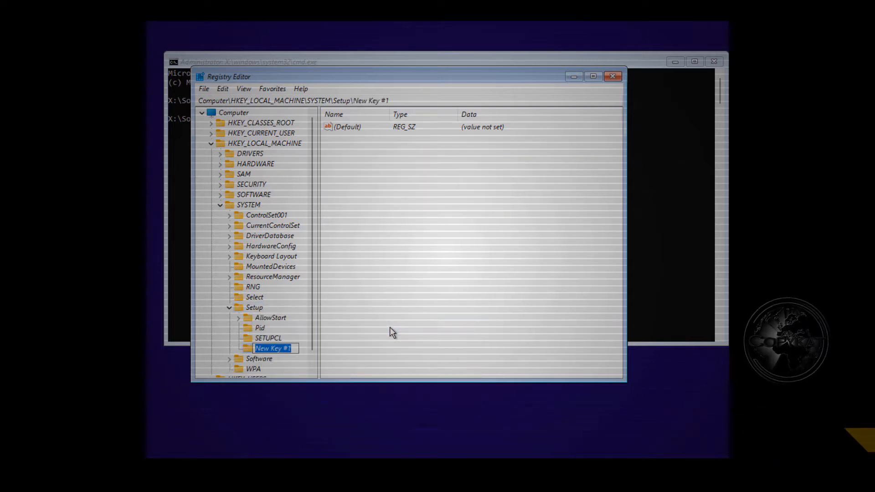
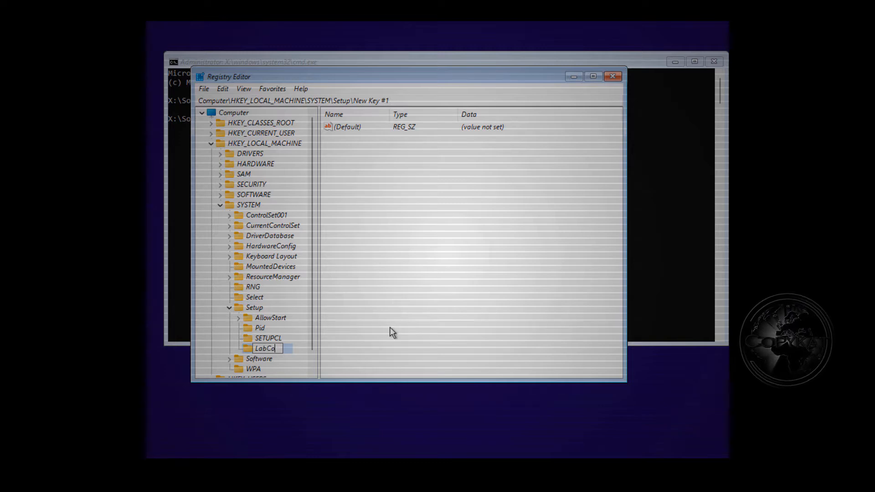
Step: Commit the name LabConfig for the new key under HKEY_LOCAL_MACHINE\SYSTEM\Setup
key(Return)
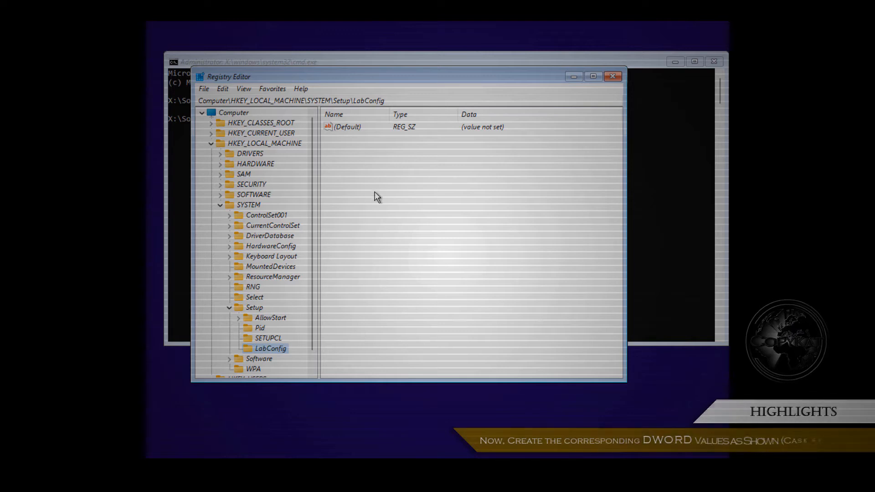
Step: Create DWORD (32-bit) values BypassCPUCheck and BypassRAMCheck in LabConfig
right_click(334, 142)
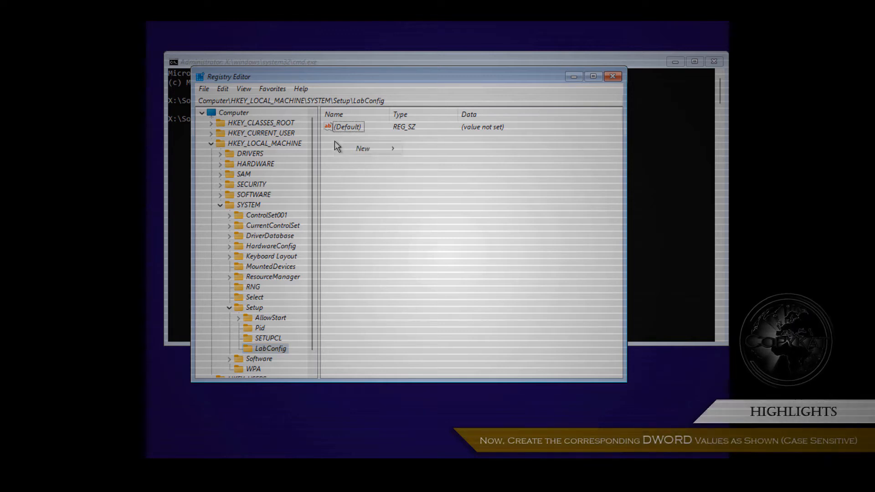
mouse_move(390, 151)
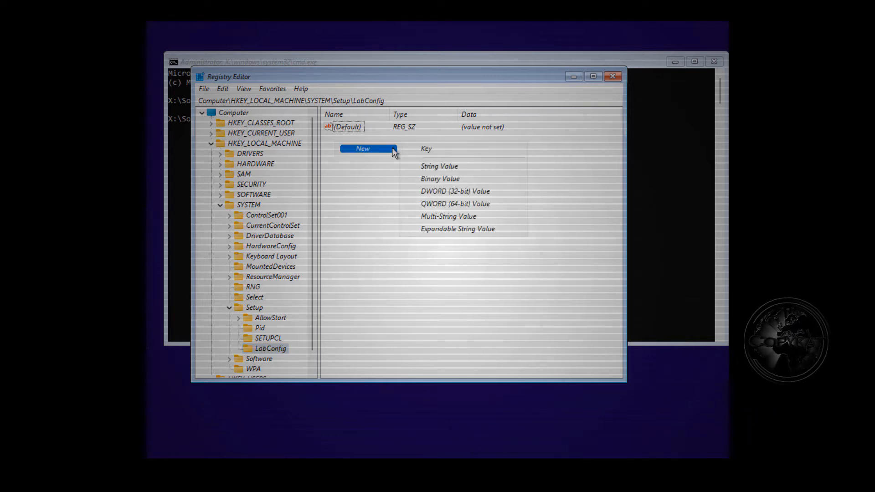
click(505, 191)
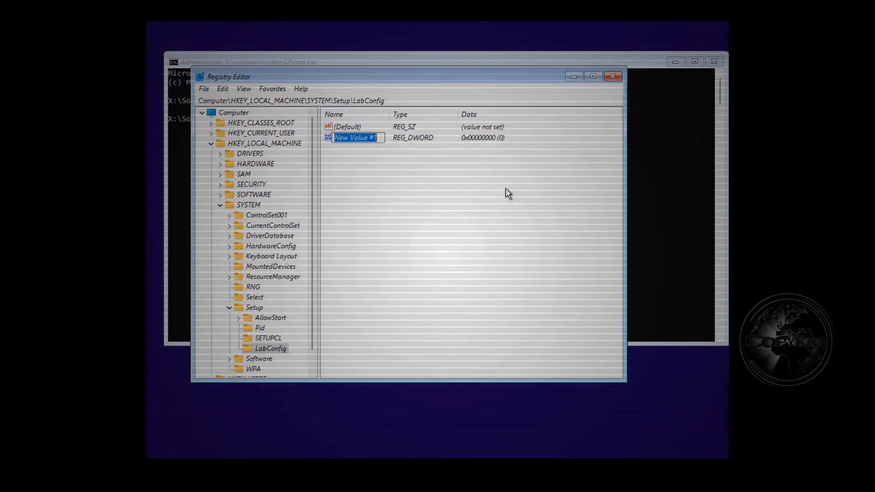
text(Byp)
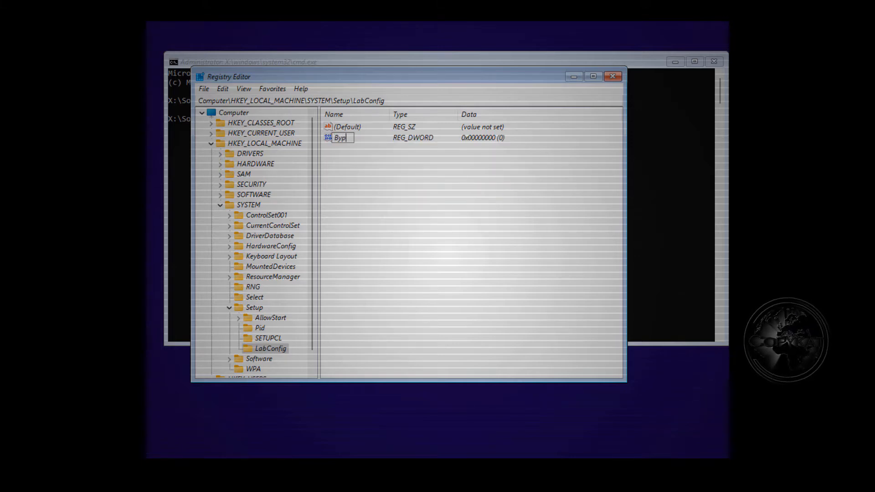
text(ass)
text(C)
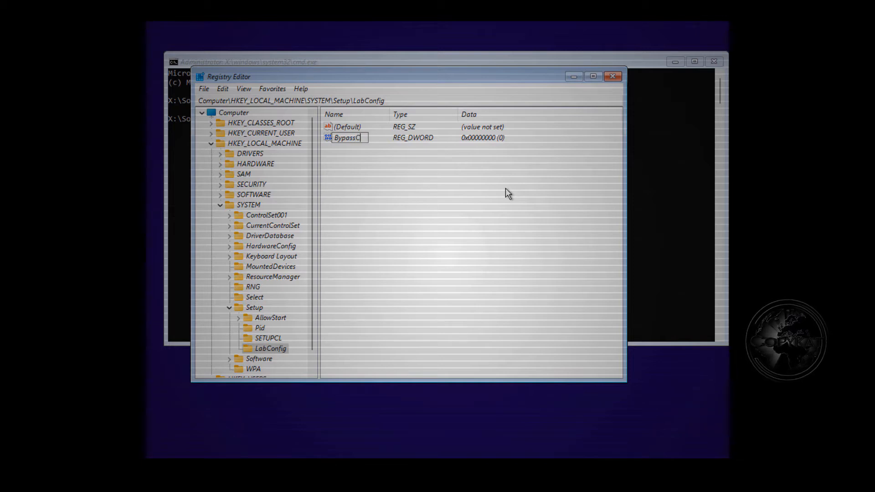
text(PUCheck)
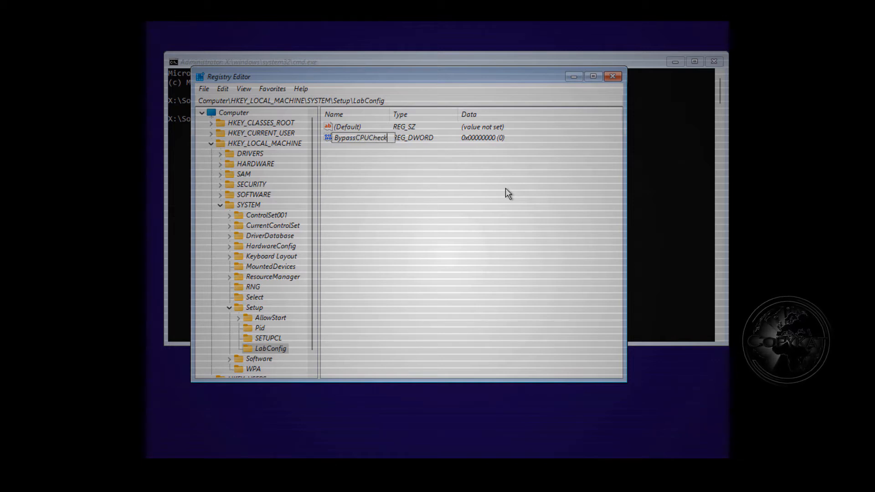
key(Return)
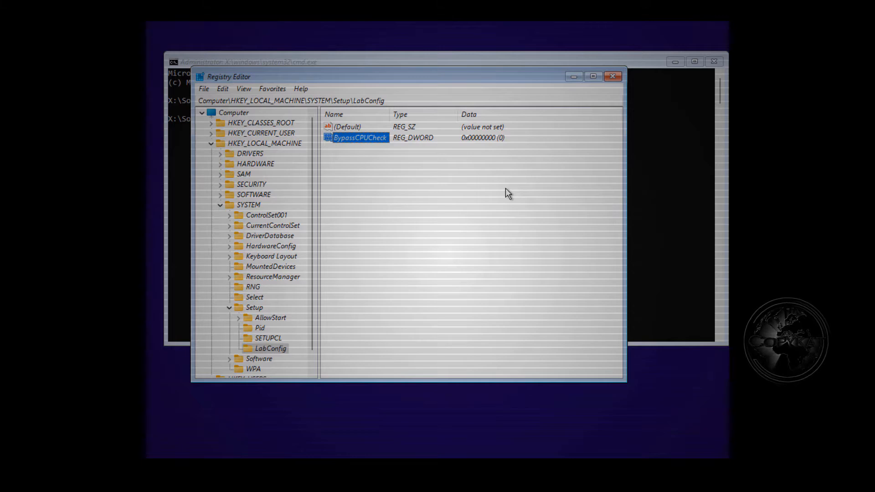
right_click(347, 159)
mouse_move(401, 169)
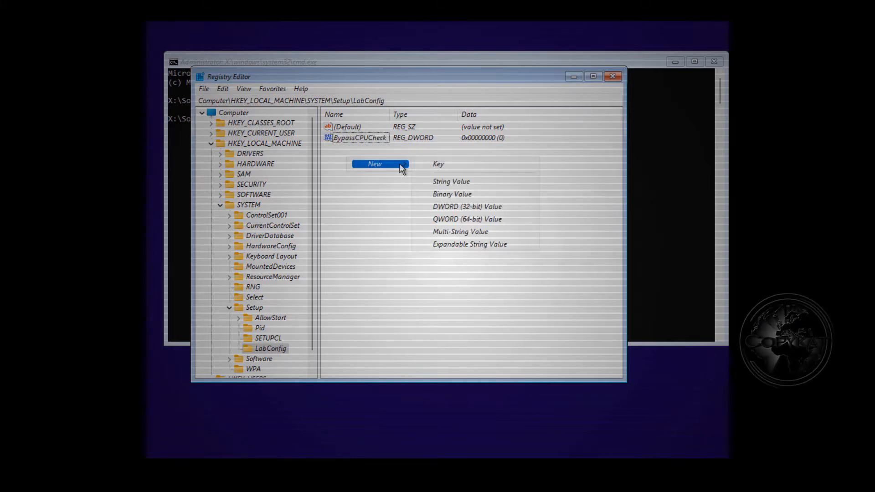
click(486, 206)
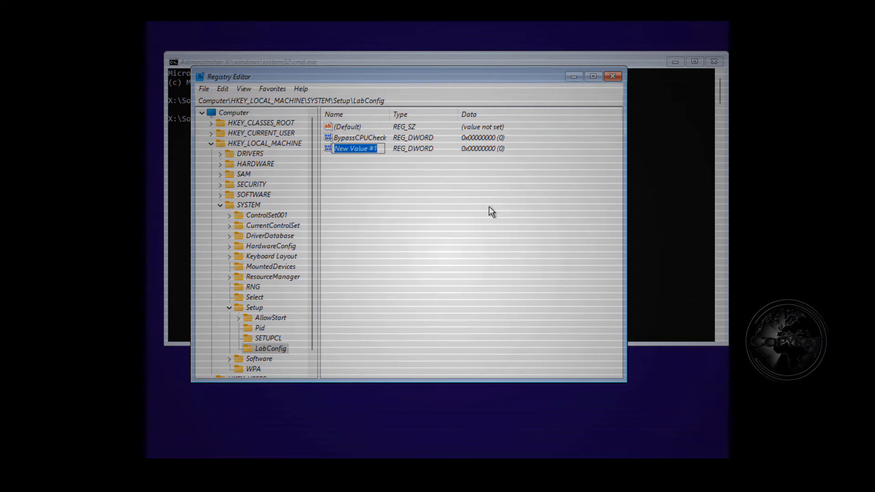
text(Bypa)
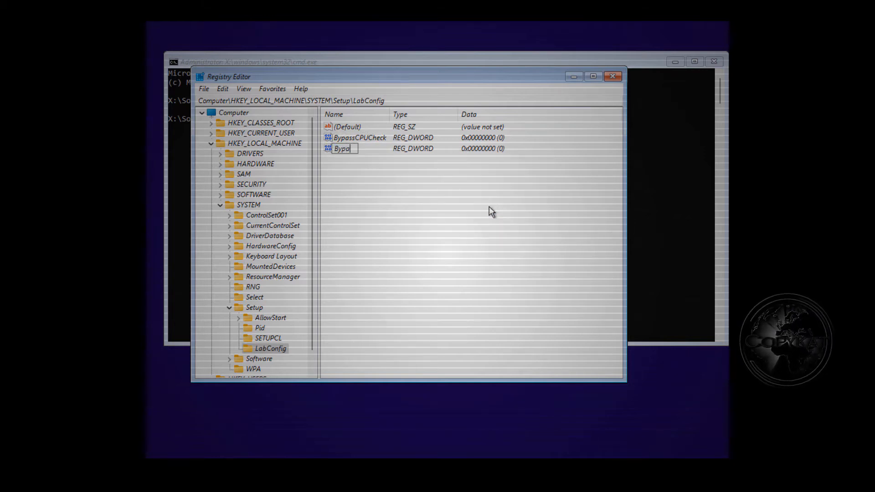
text(ssRA)
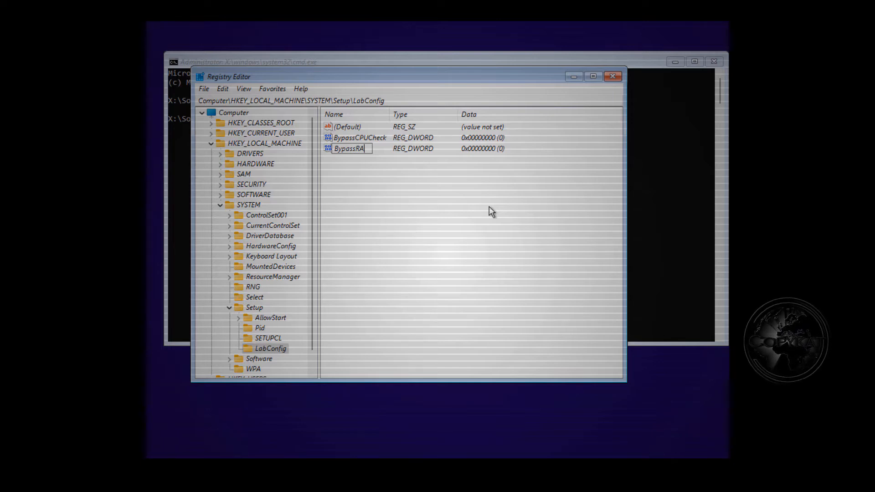
text(MCheck)
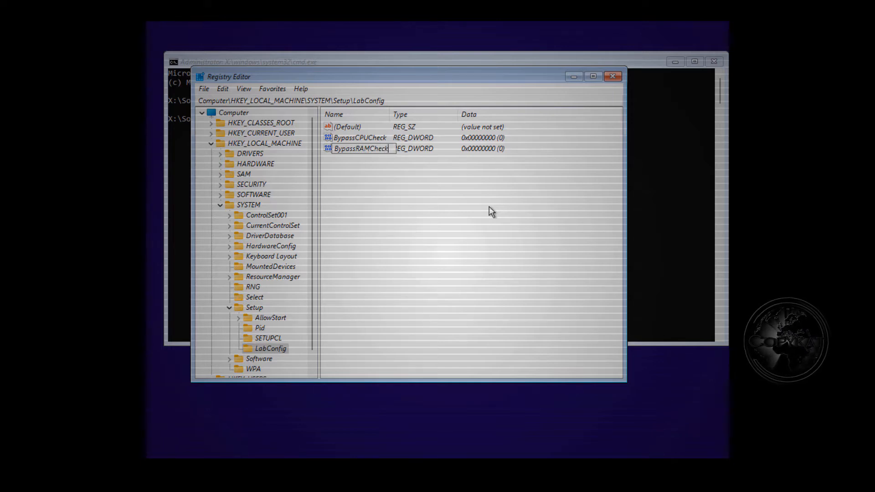
key(Return)
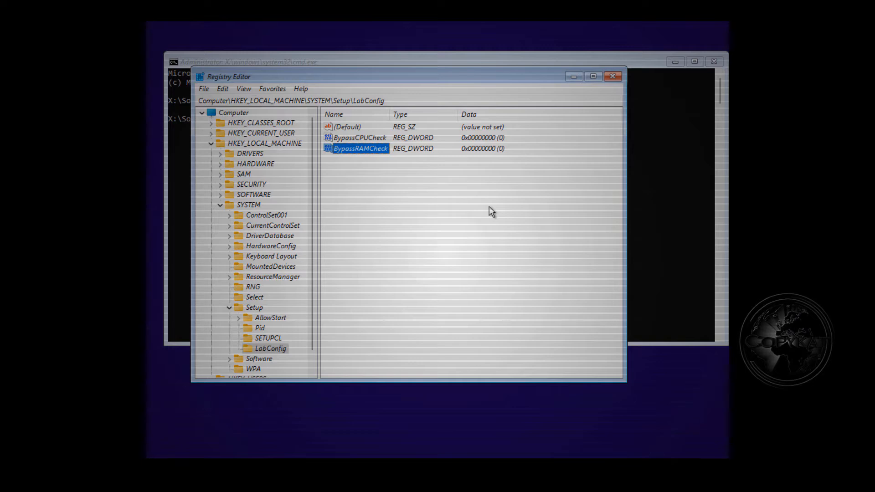
Step: Create DWORD (32-bit) values BypassTPMCheck and BypassSecureBootCheck in LabConfig
right_click(336, 159)
mouse_move(363, 167)
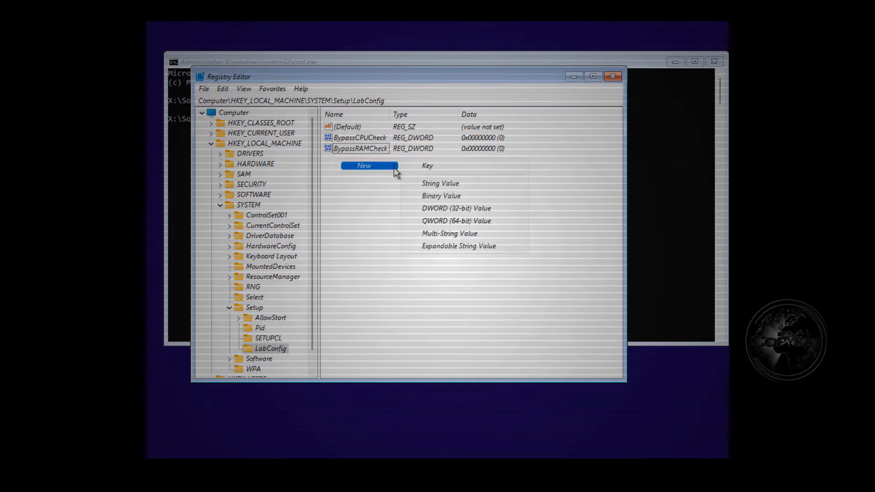
click(488, 208)
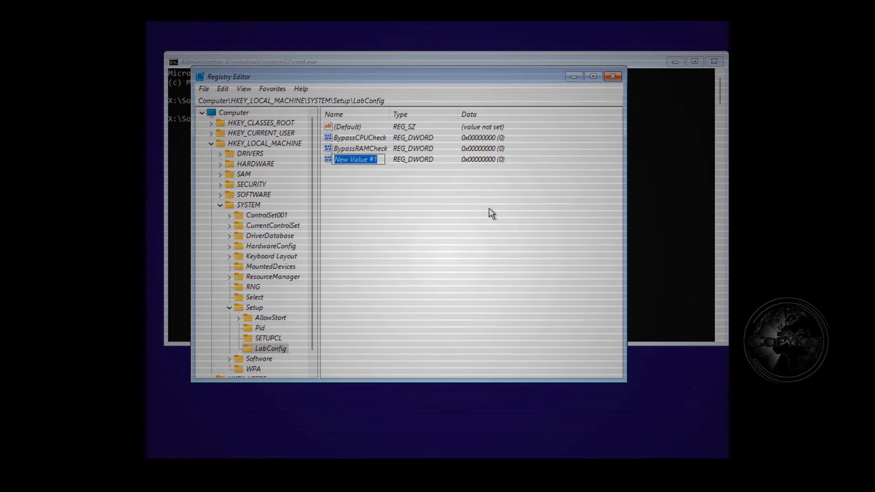
text(By)
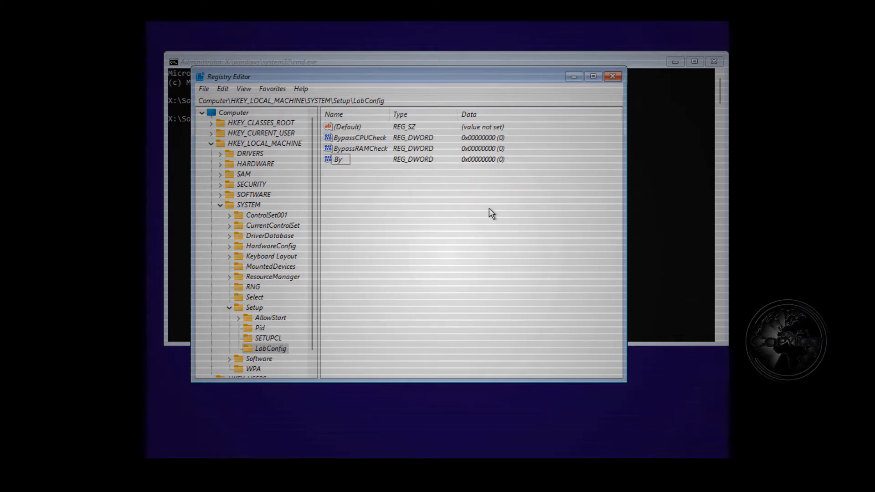
text(passT)
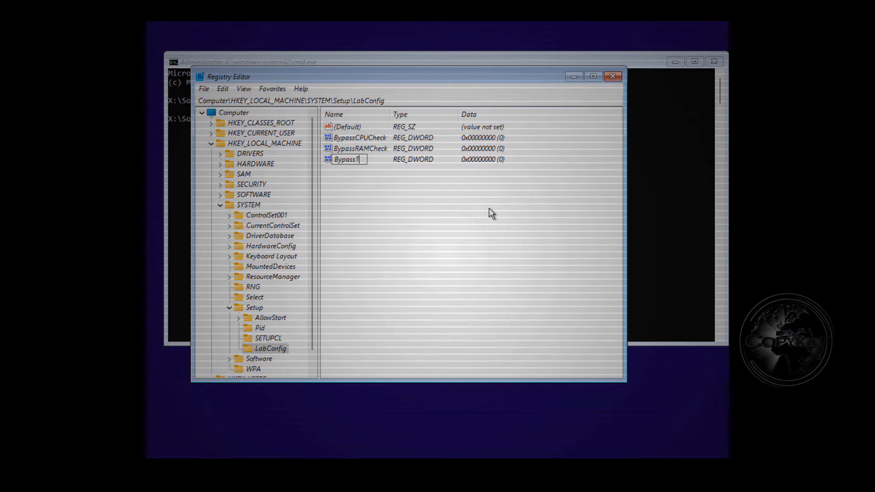
text(PMCheck)
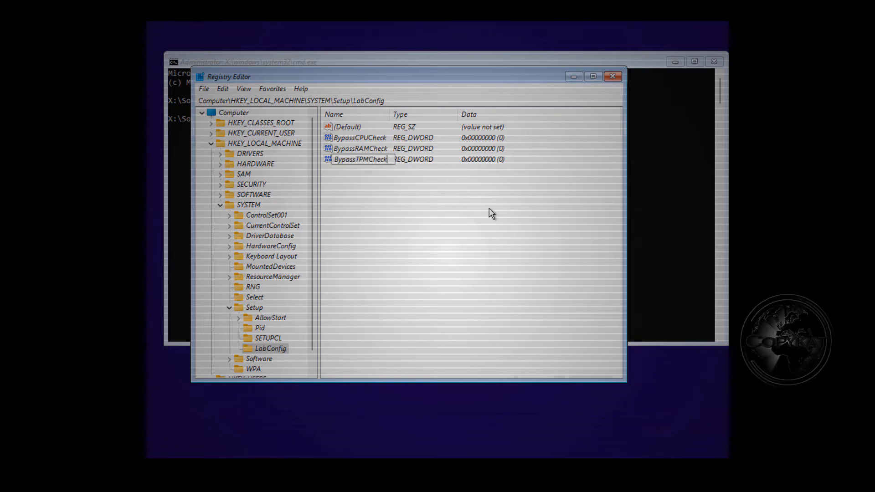
key(Return)
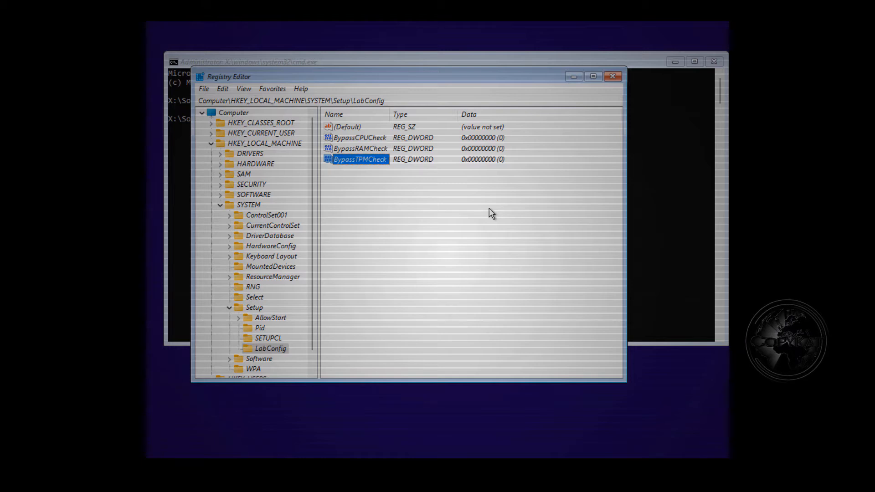
right_click(341, 174)
mouse_move(365, 178)
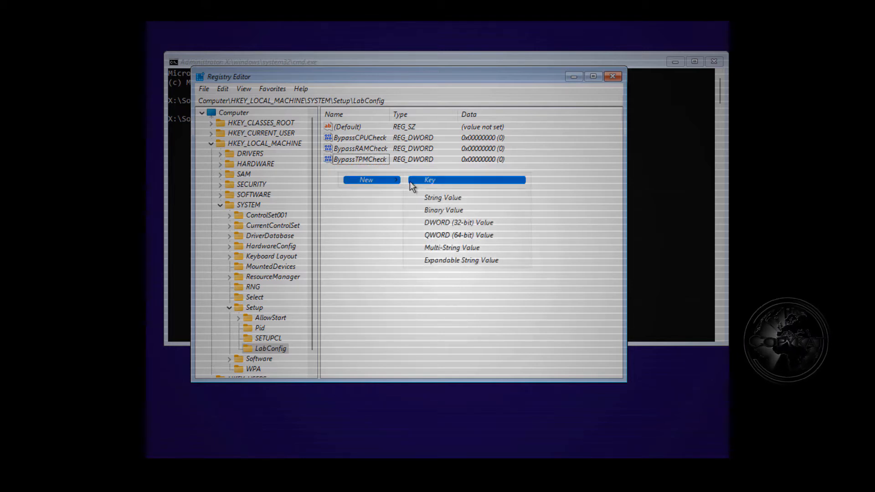
click(494, 222)
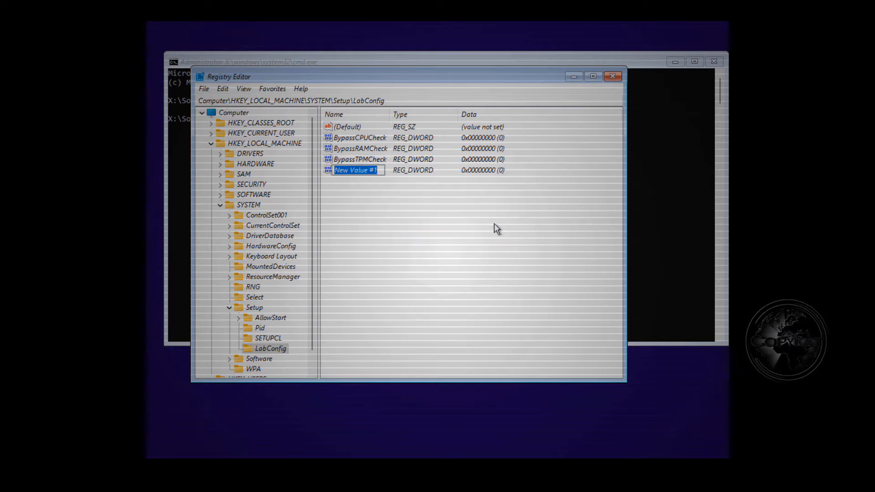
text(B)
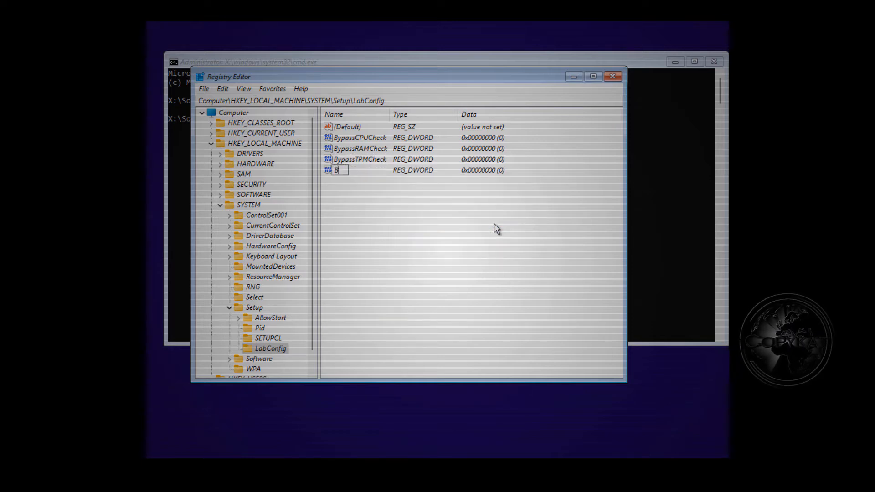
text(ypass)
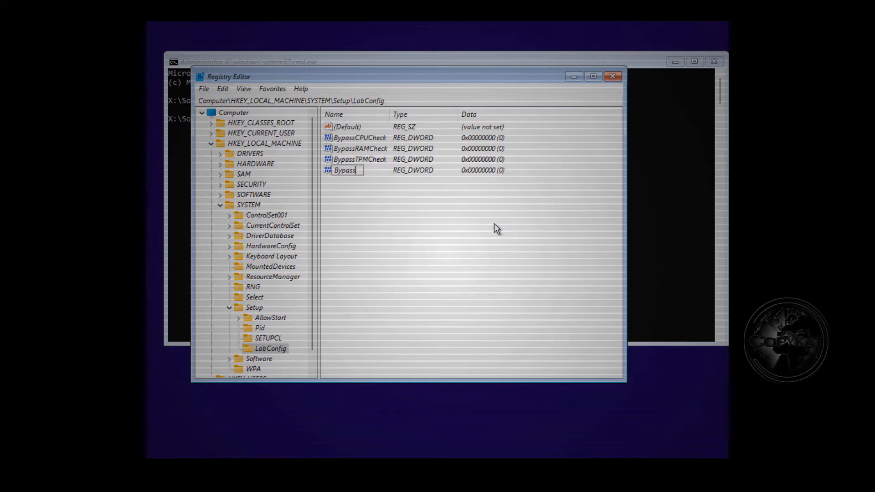
text(Sec)
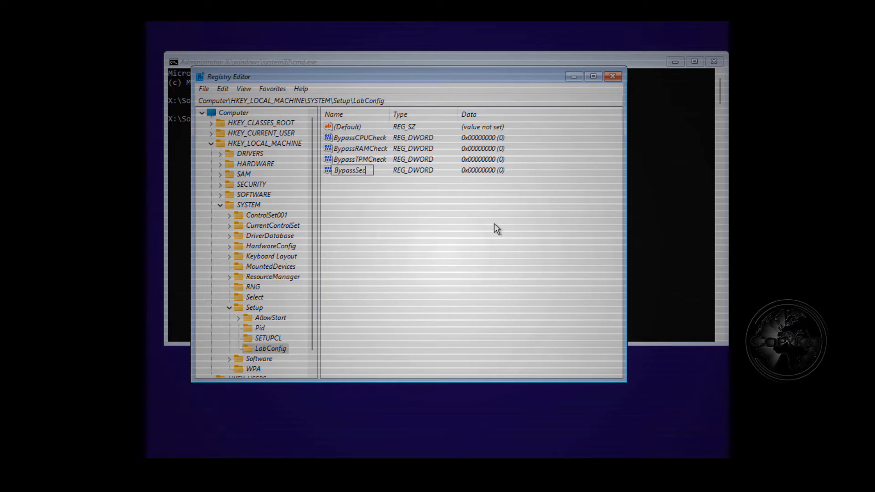
text(ureBoo)
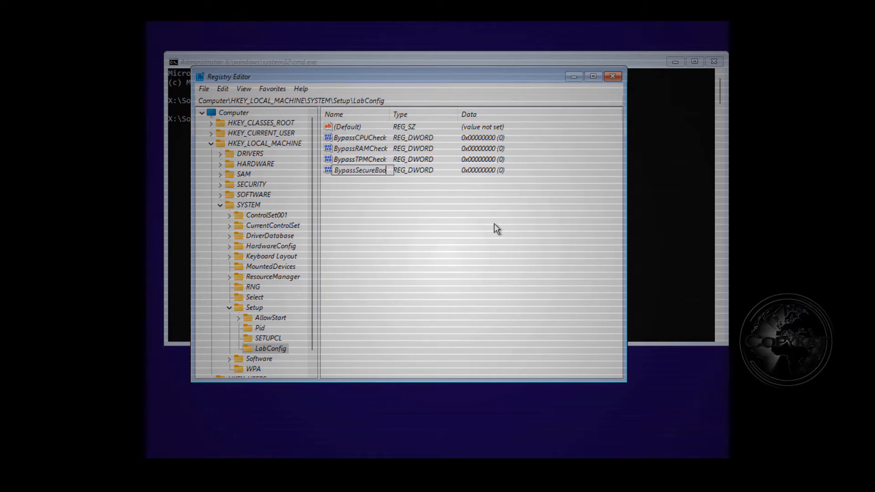
text(tCheck)
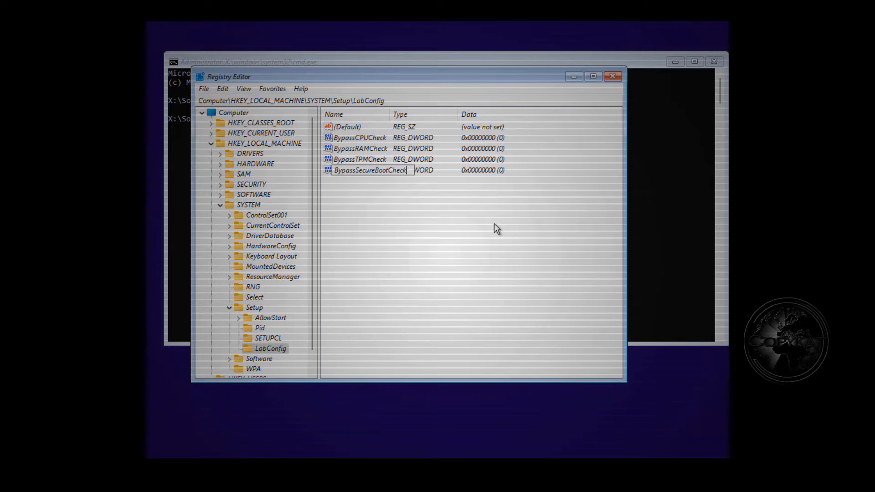
key(Return)
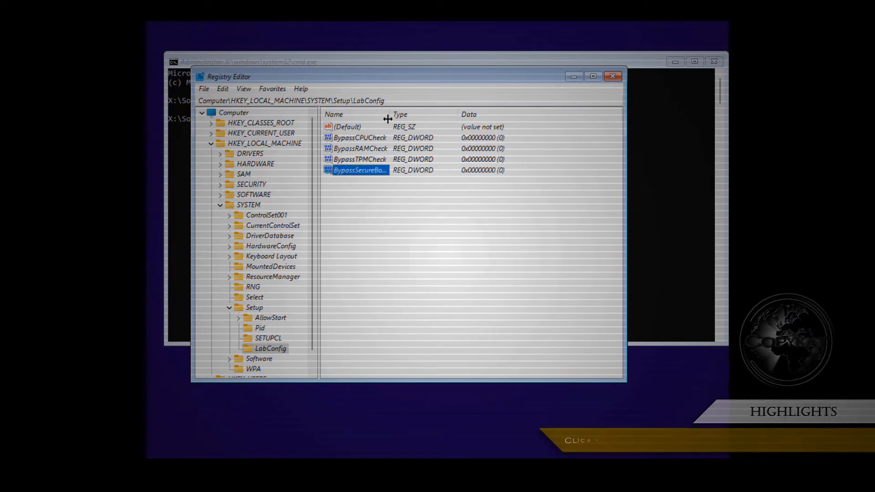
Step: Widen the Name column and set BypassCPUCheck and BypassRAMCheck to 1
drag(390, 114, 440, 124)
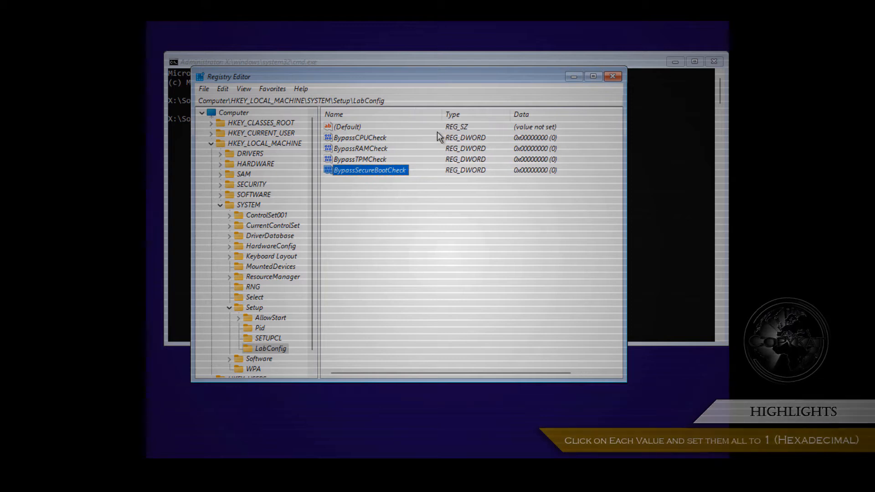
double_click(388, 139)
text(1)
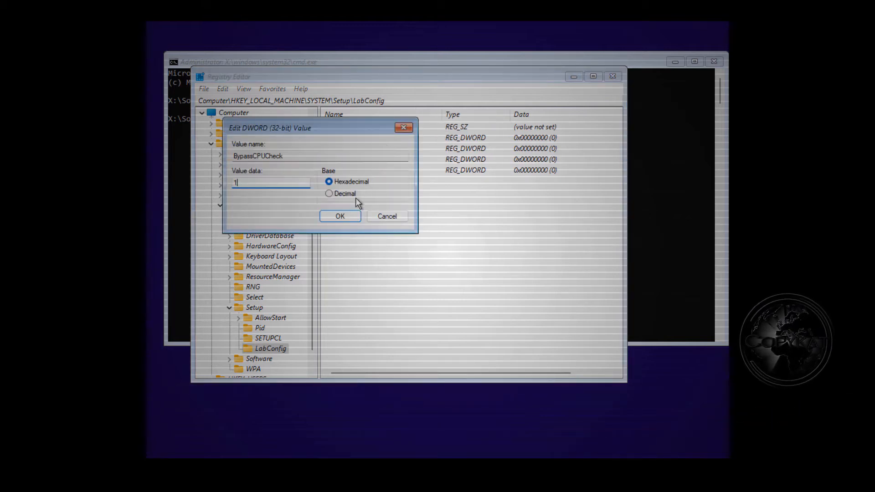
click(353, 220)
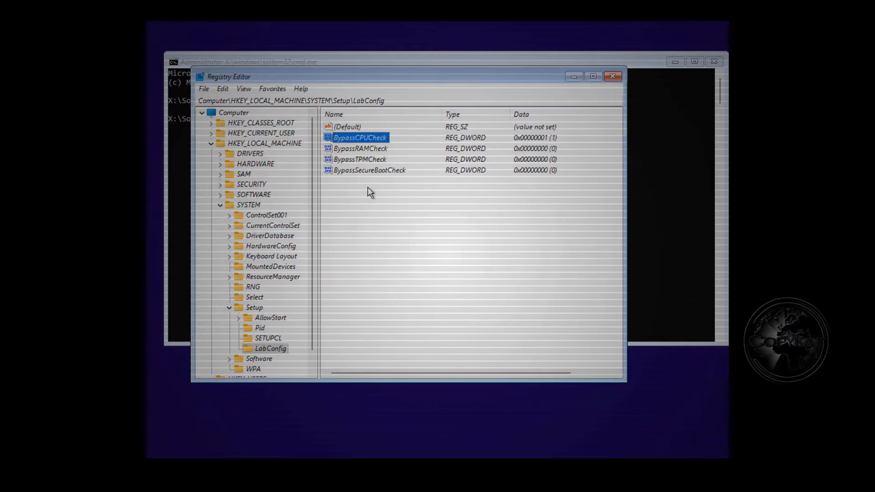
double_click(390, 148)
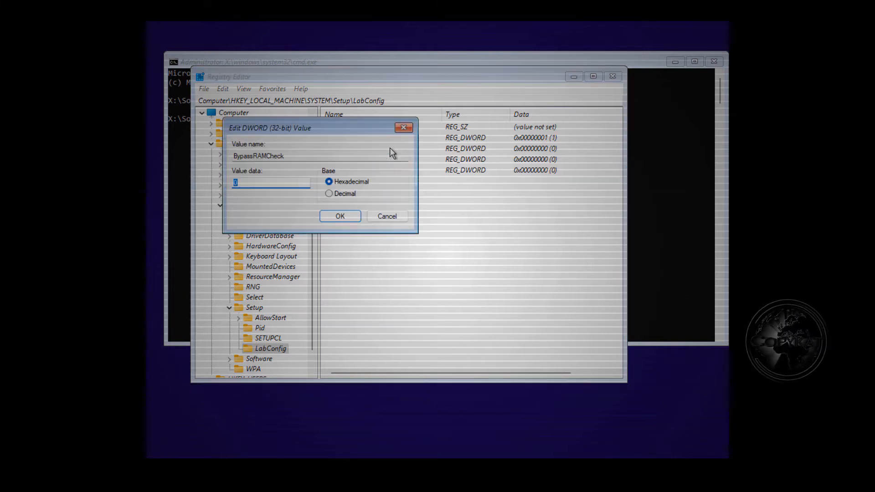
text(1)
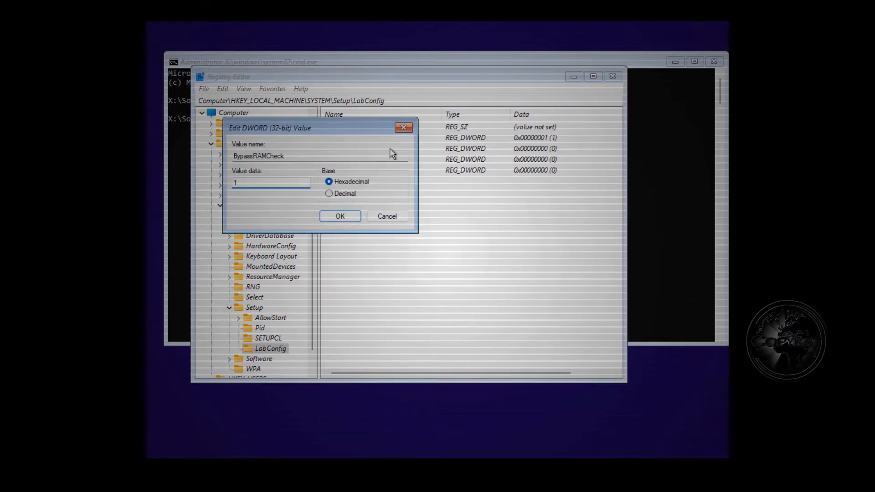
click(357, 216)
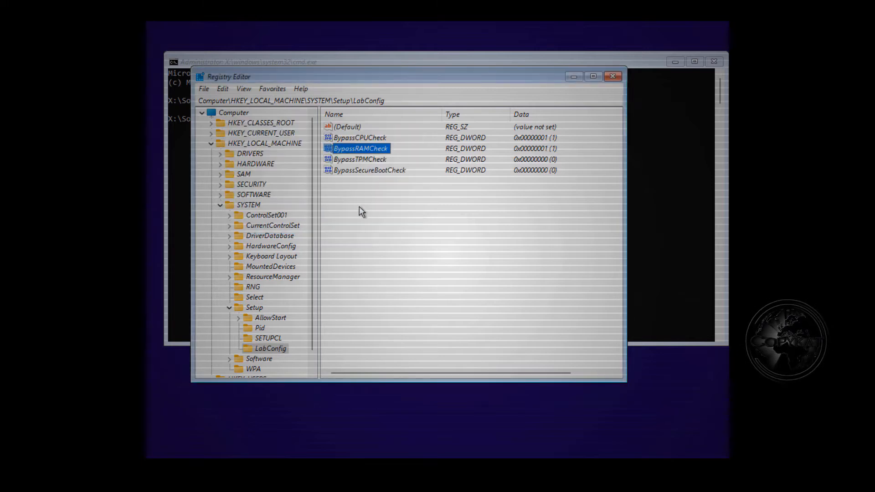
Step: Set BypassTPMCheck and BypassSecureBootCheck to 1
click(392, 164)
double_click(383, 159)
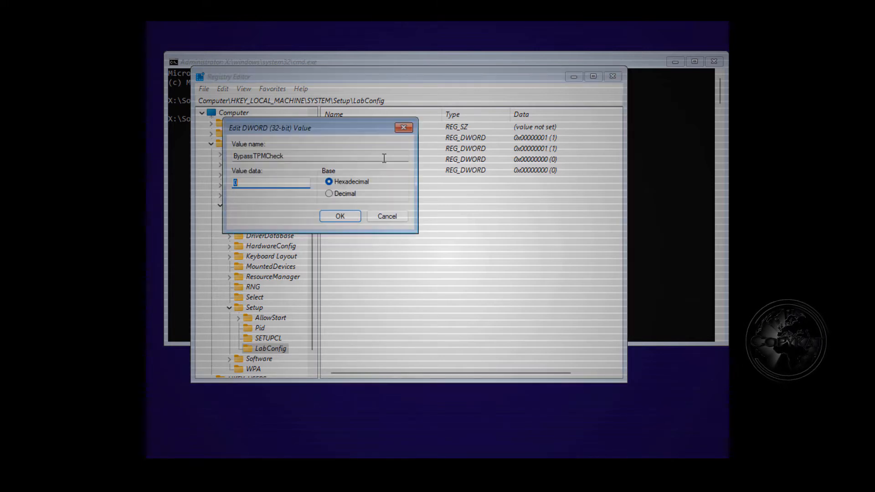
text(1)
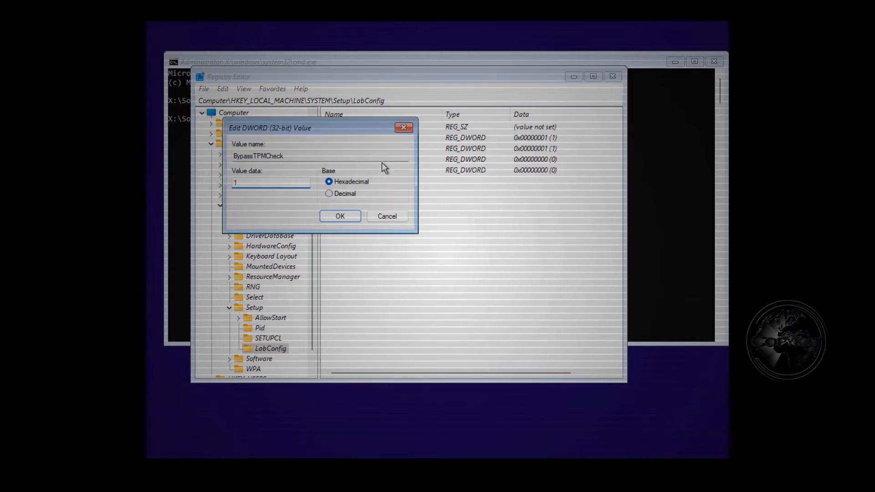
click(351, 217)
double_click(400, 170)
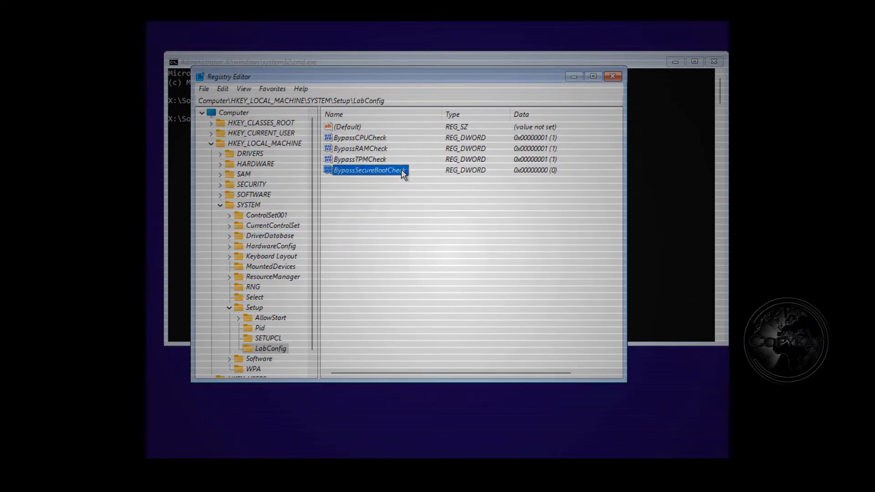
text(1)
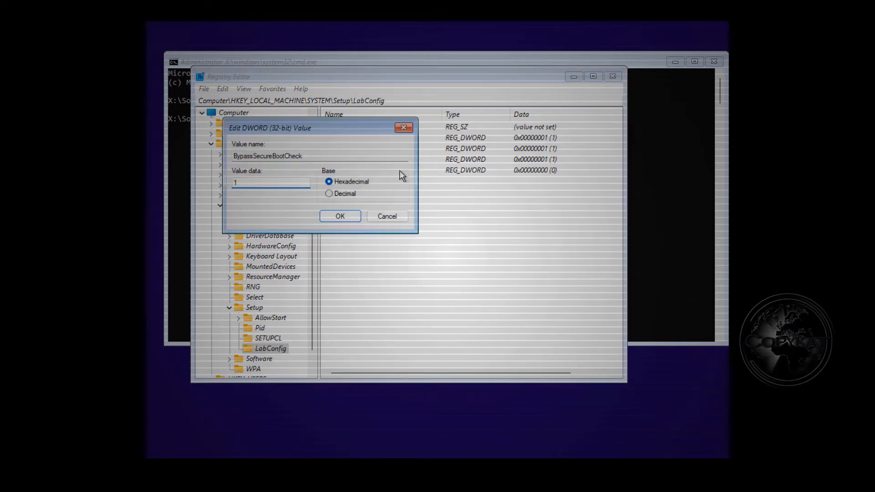
click(353, 217)
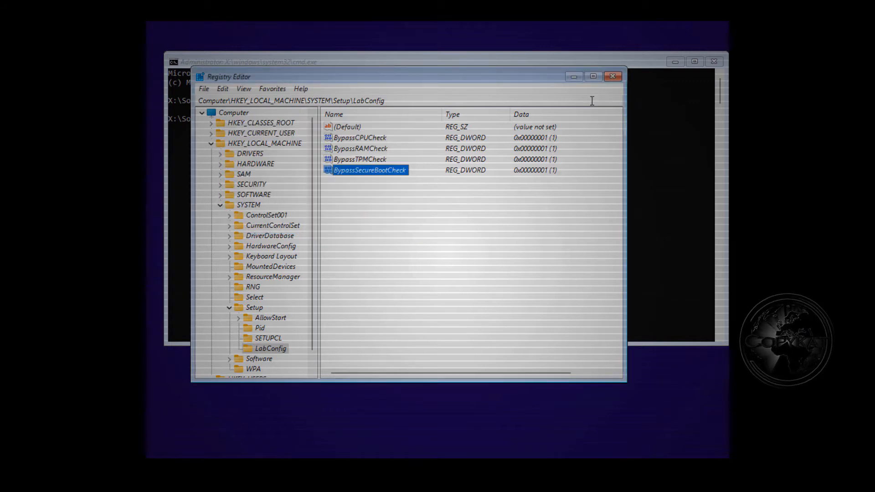
Step: Close Registry Editor and enter cd .. at the Command Prompt
click(613, 76)
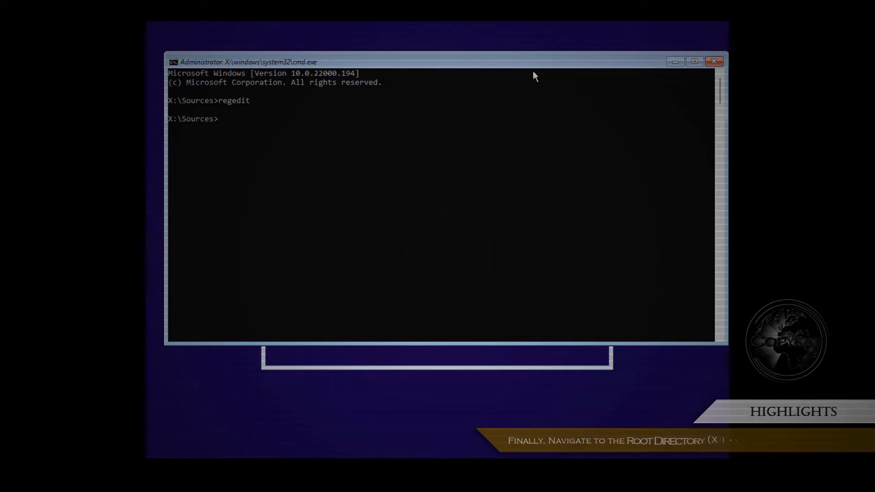
text(cd ..)
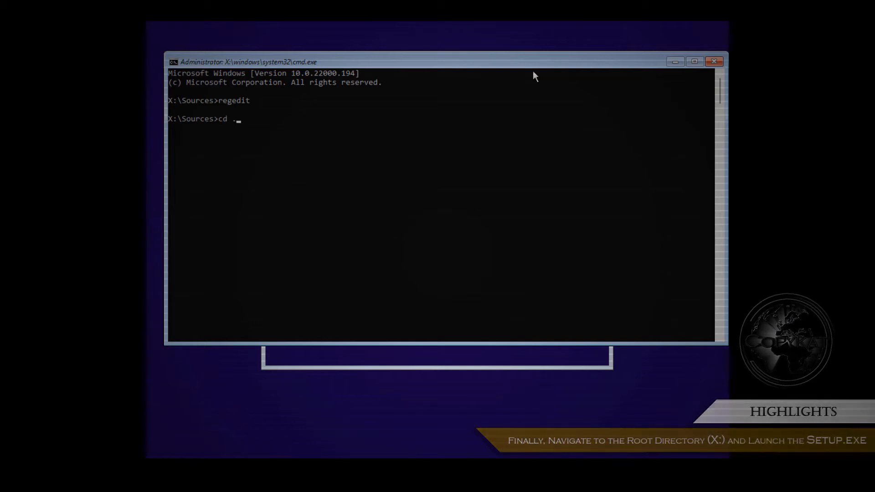
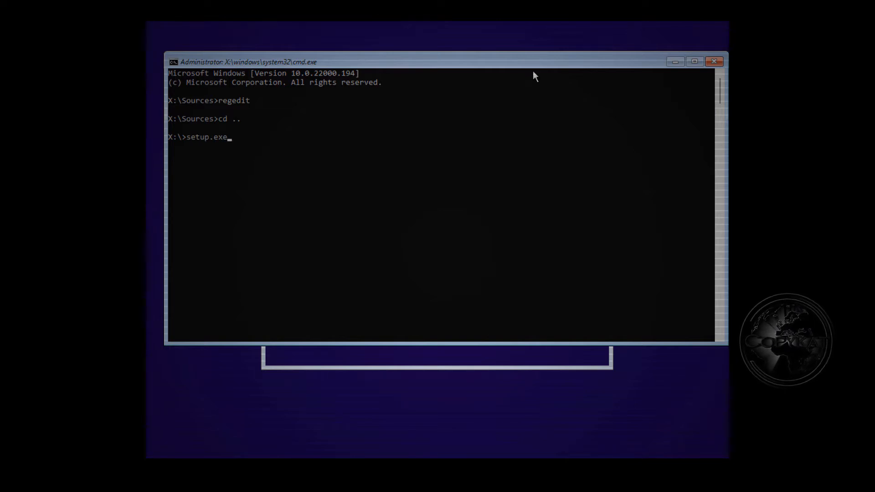
Step: Run setup.exe from the X:\ root to launch Windows Setup
key(Return)
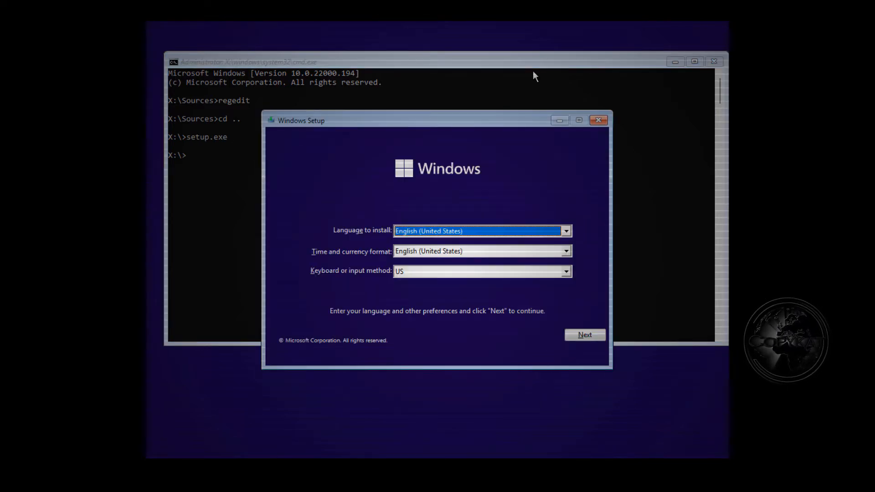
Step: Keep the default language and keyboard, start the install, and skip the product key
click(602, 338)
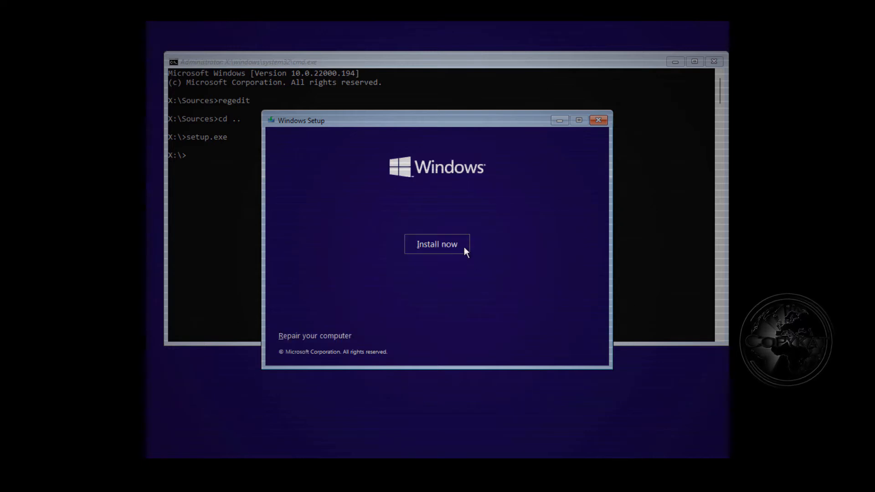
click(464, 247)
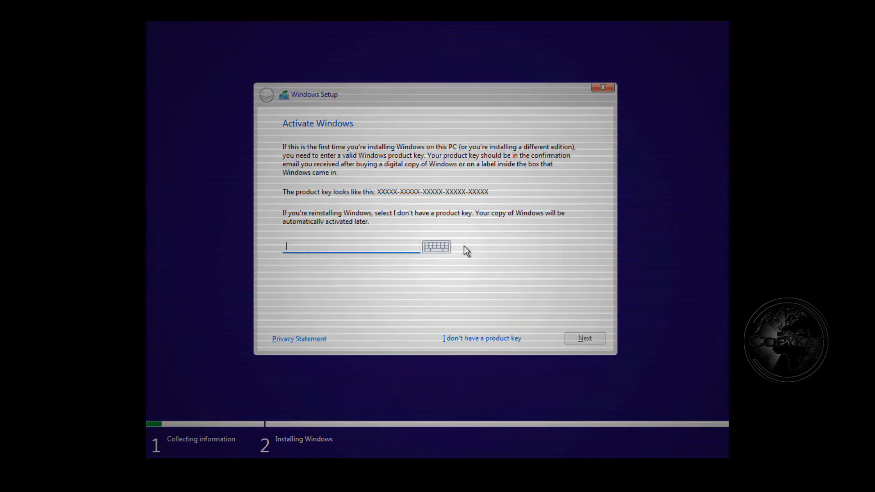
click(521, 337)
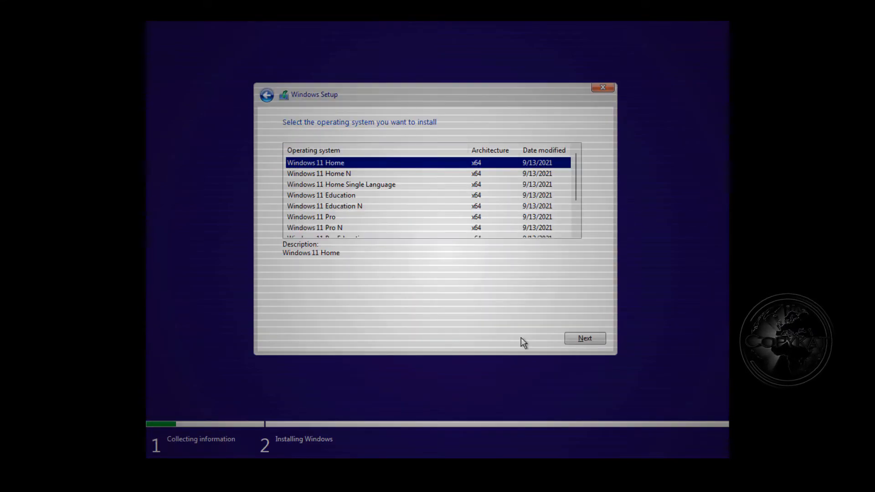
Step: Choose Windows 11 Home and accept the Microsoft license terms
click(596, 337)
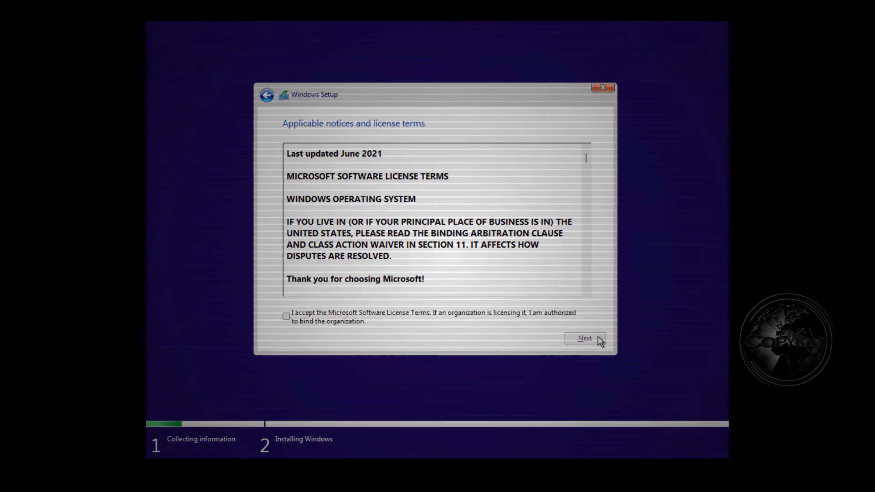
click(331, 315)
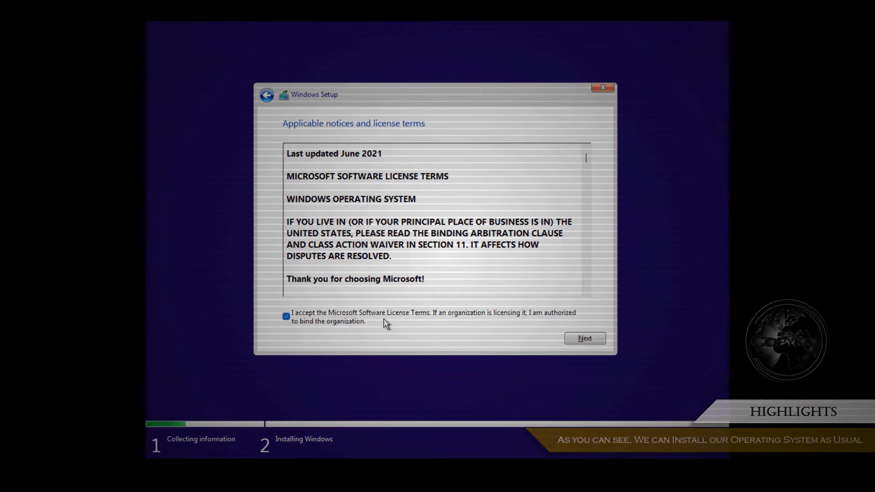
click(599, 340)
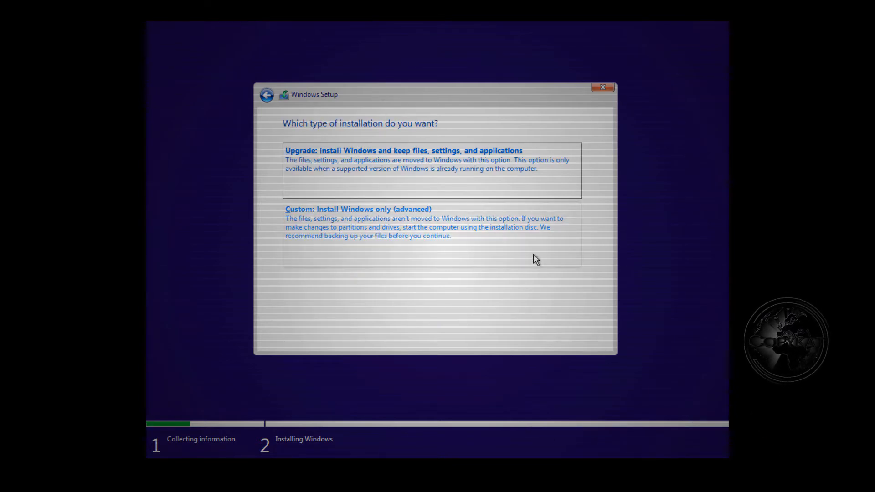
Step: Choose a custom clean install onto Drive 0's 30 GB unallocated space
click(549, 234)
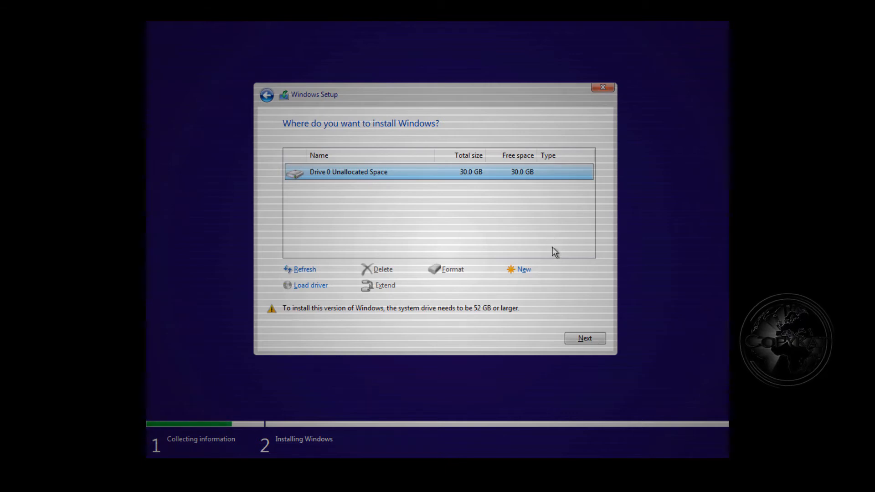
click(596, 342)
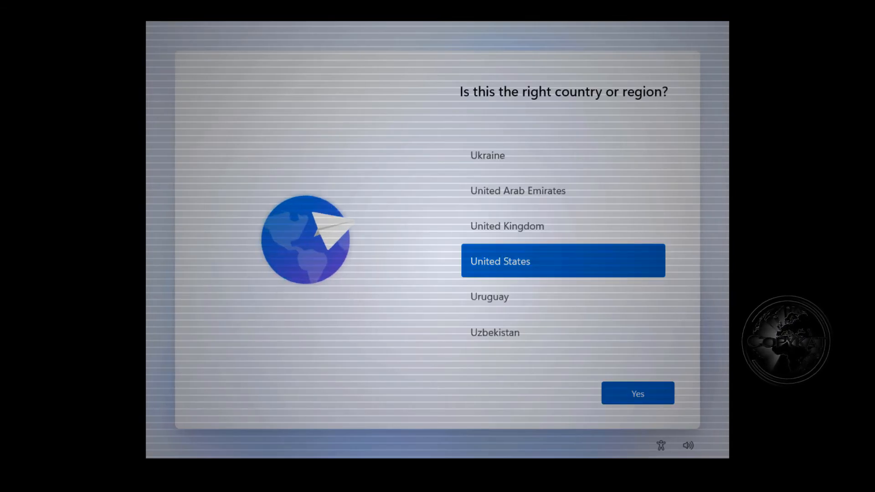
Step: Accept United States as region and US keyboard layout, with no second layout
click(659, 394)
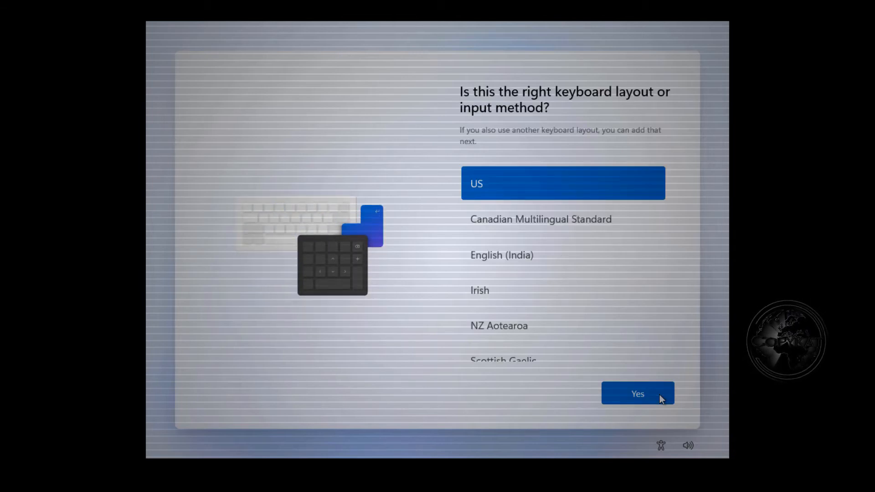
click(660, 395)
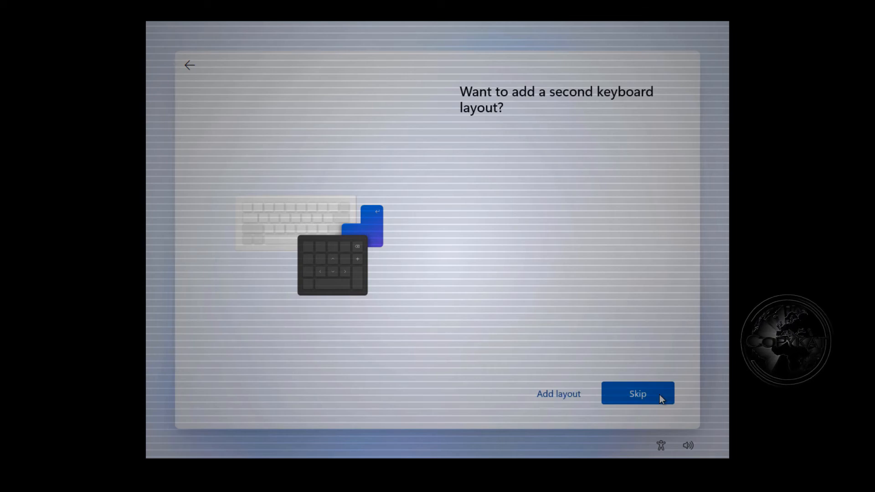
click(660, 395)
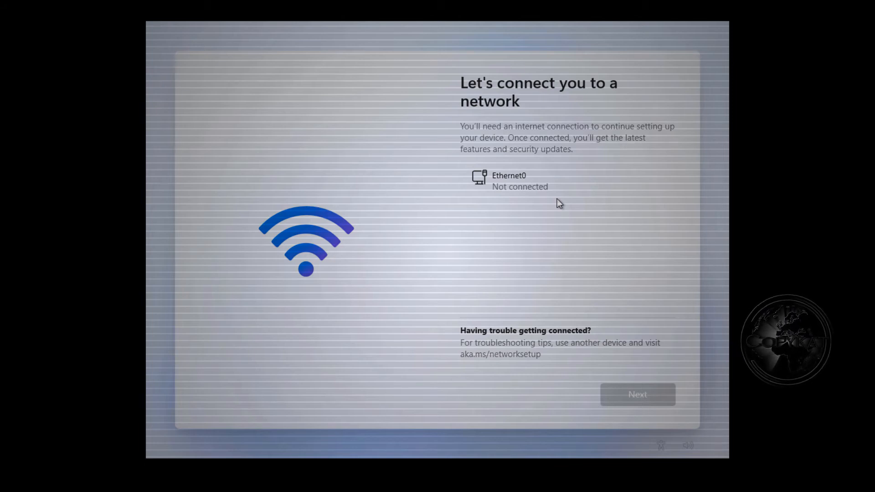
Step: Run OOBE\BYPASSNRO in a Shift+F10 command prompt to restart setup
key(shift+F10)
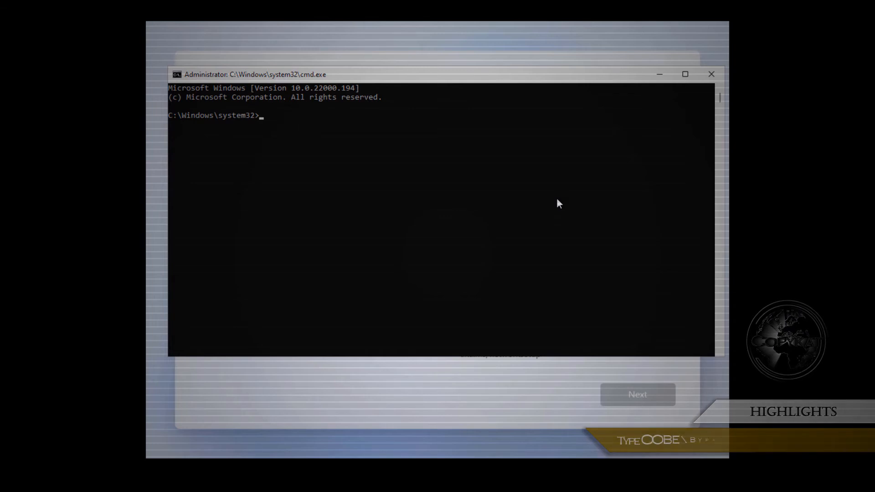
text(OOBE)
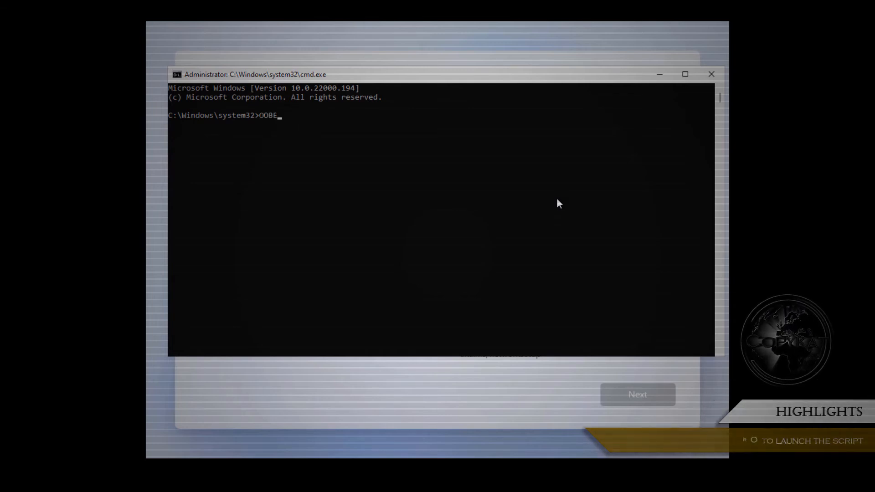
text(\BY)
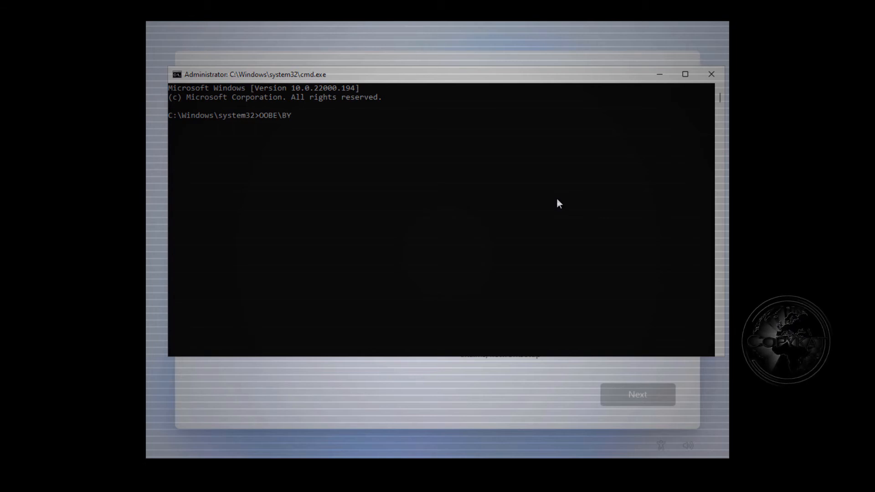
text(PASSNRO)
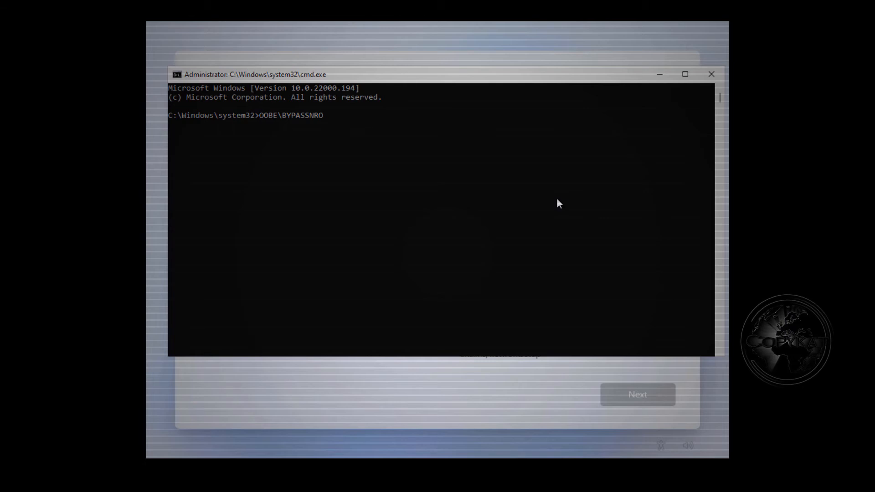
key(Return)
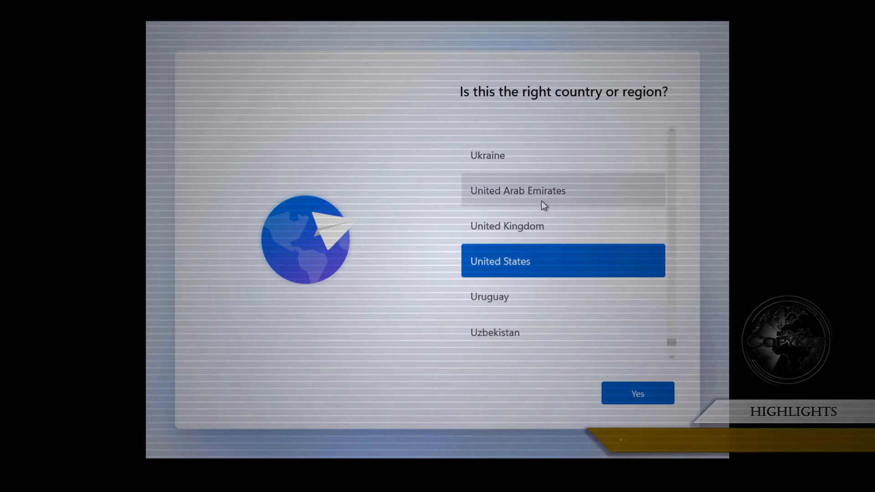
Step: Reconfirm United States and the US keyboard layout, skipping a second layout
click(661, 401)
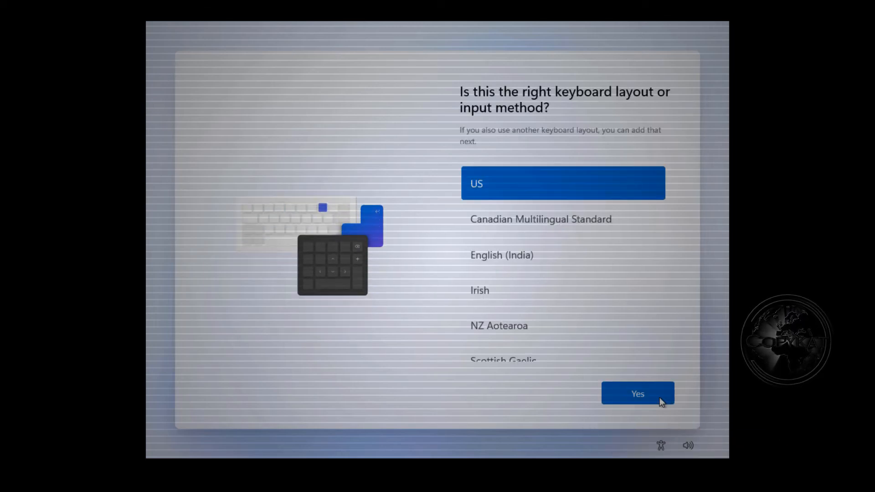
click(660, 397)
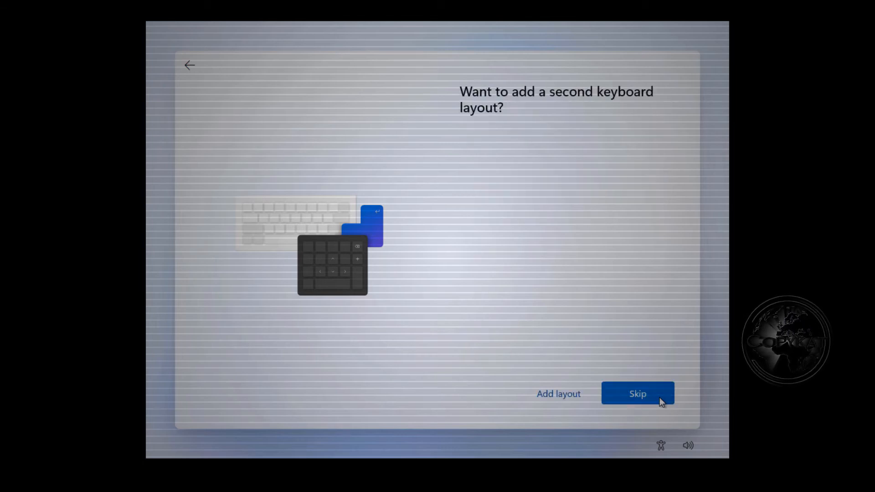
click(659, 398)
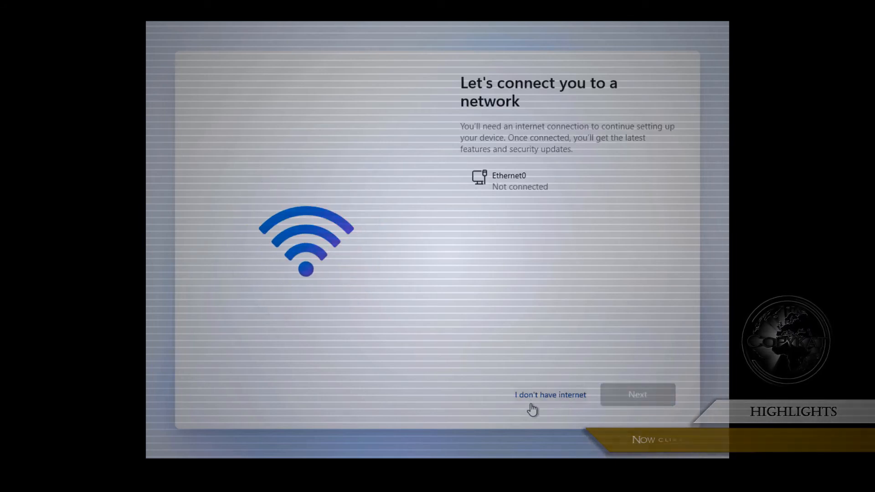
Step: Choose 'I don't have internet', then continue with limited setup
click(556, 400)
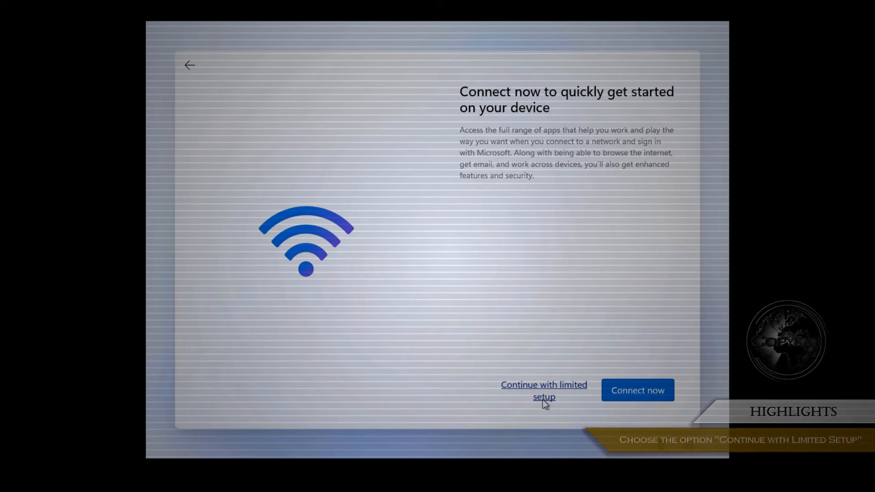
click(543, 401)
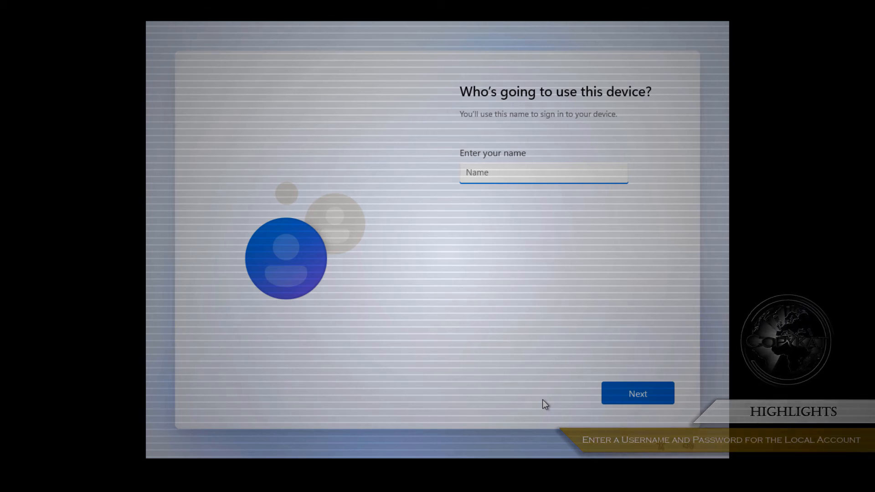
Step: Enter the local account name, then create and confirm its password
text(My)
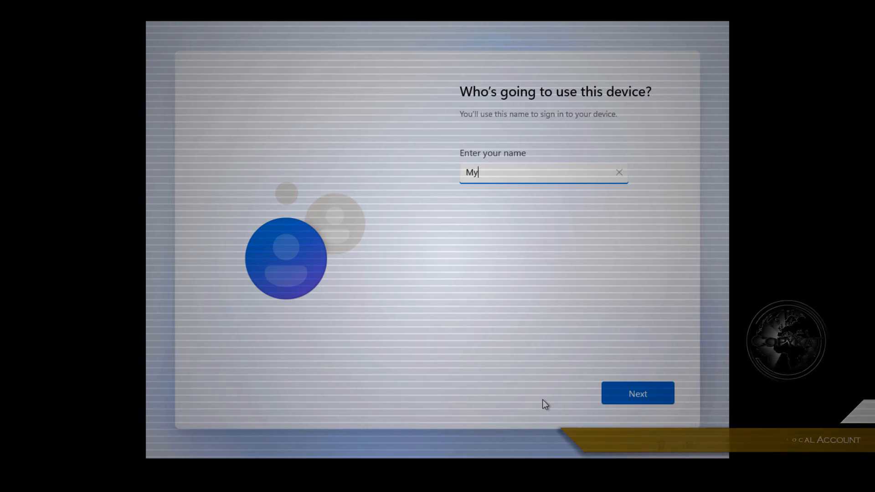
text(NameHere)
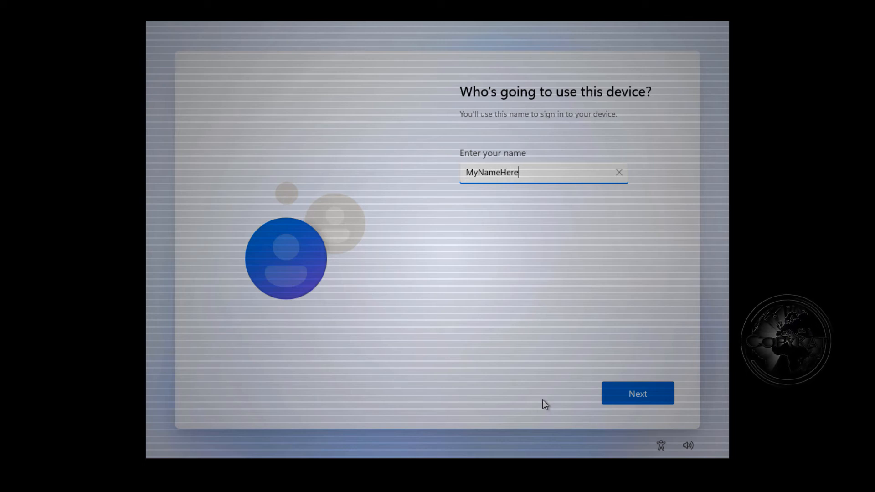
click(652, 394)
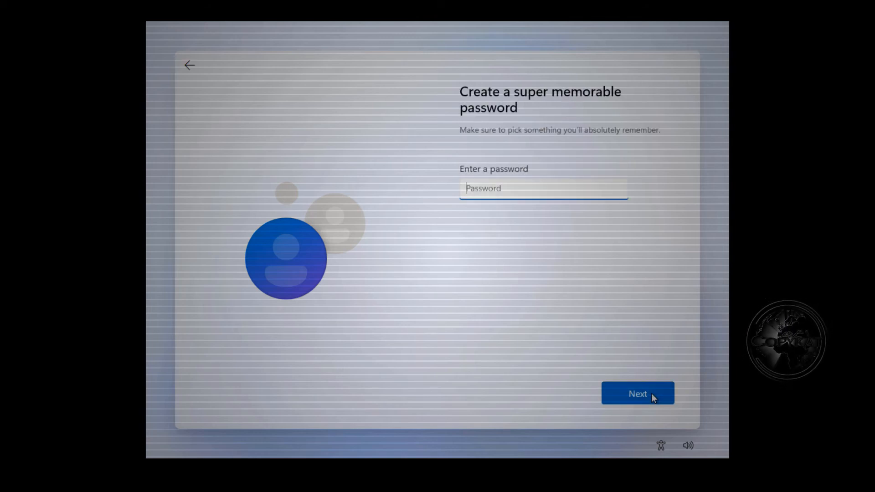
text(•••••••)
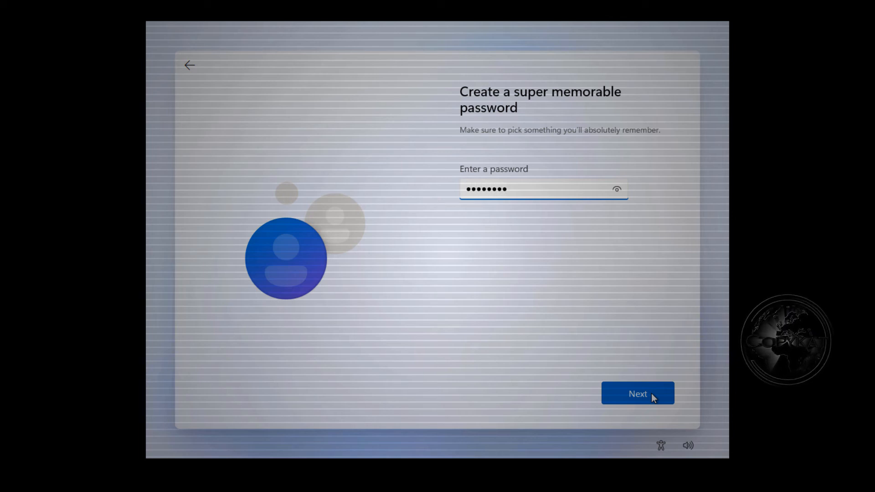
click(651, 393)
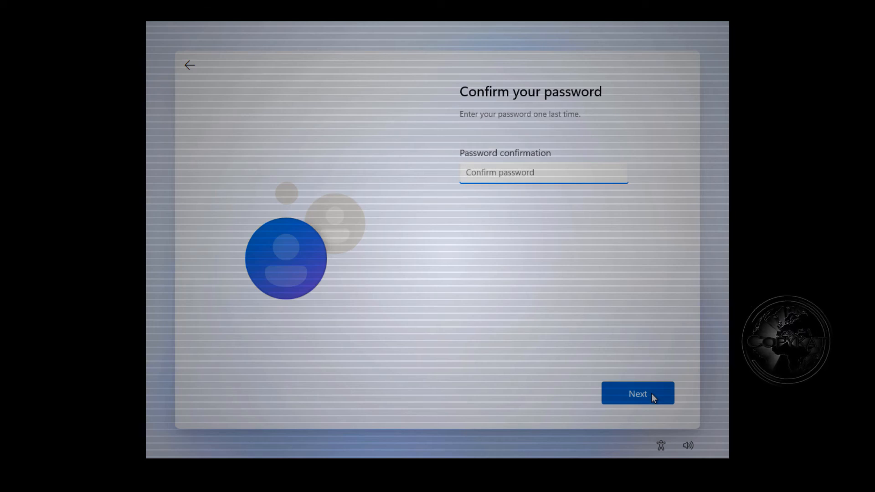
text(•)
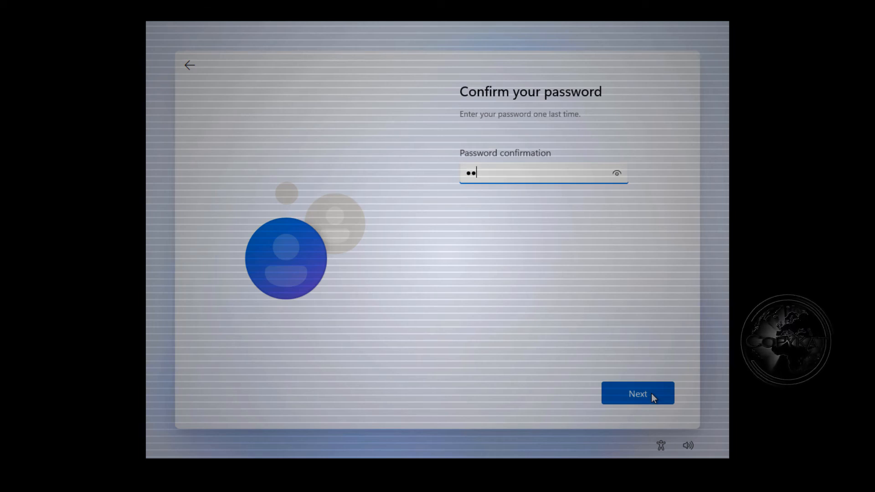
text(••••••)
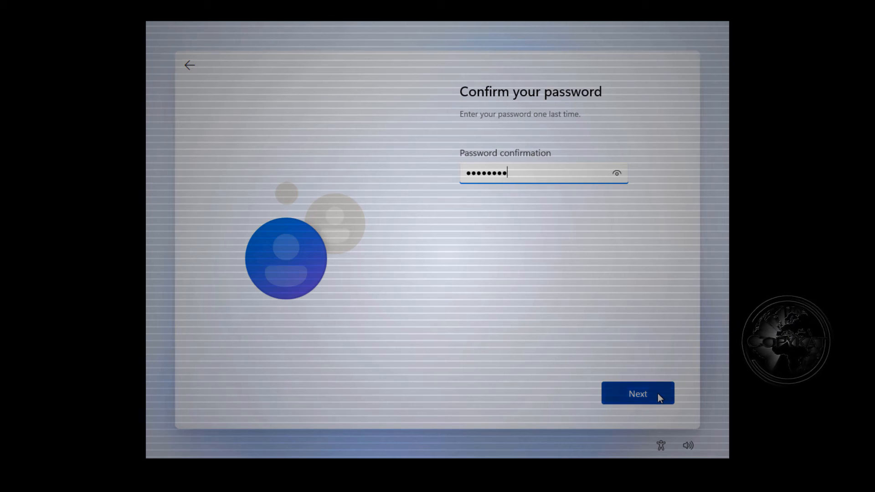
click(660, 396)
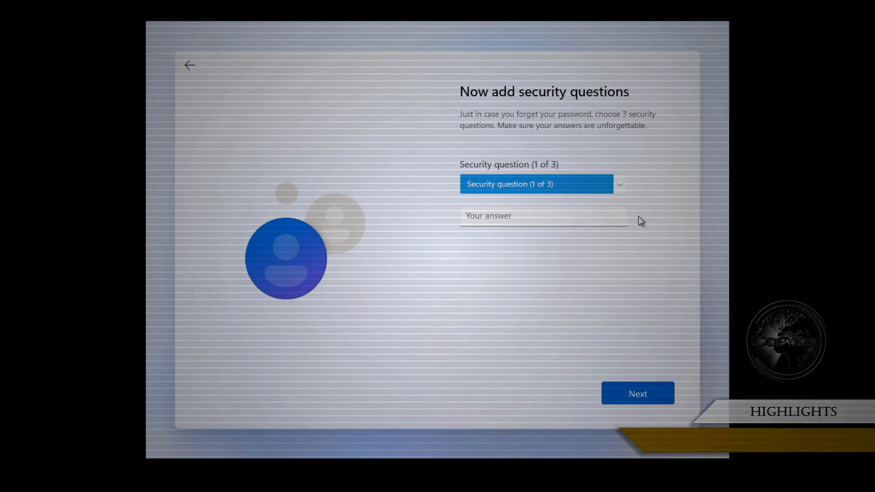
Step: Pick the first pet's name security question and enter its answer
click(622, 184)
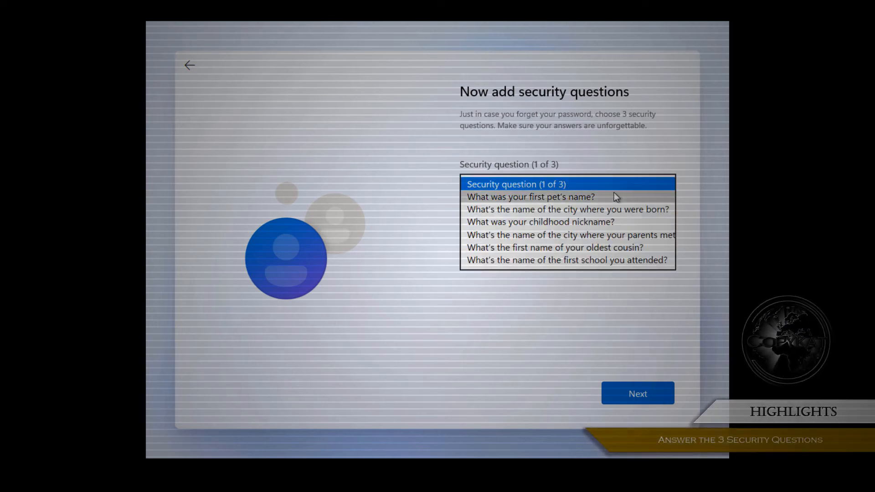
click(613, 200)
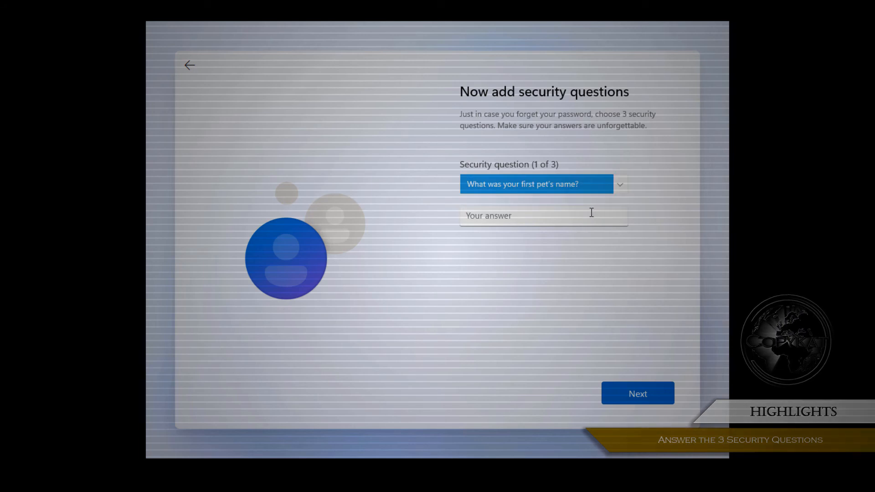
click(587, 215)
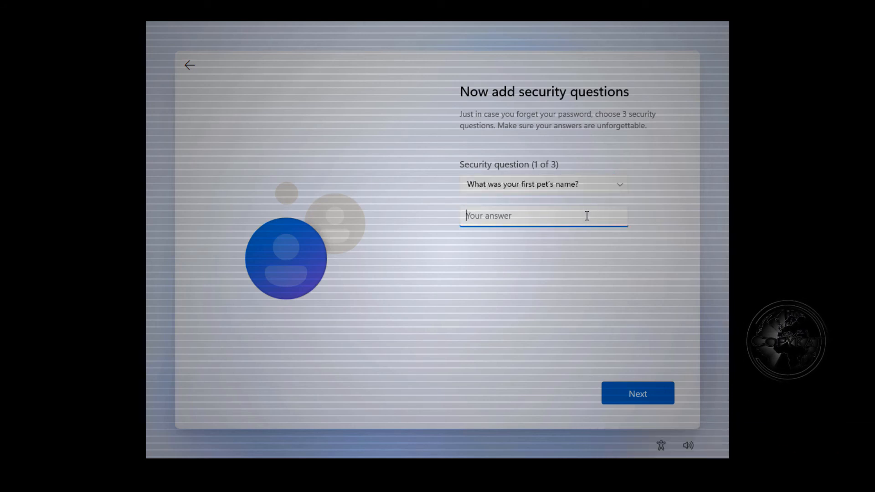
text(answeranswer)
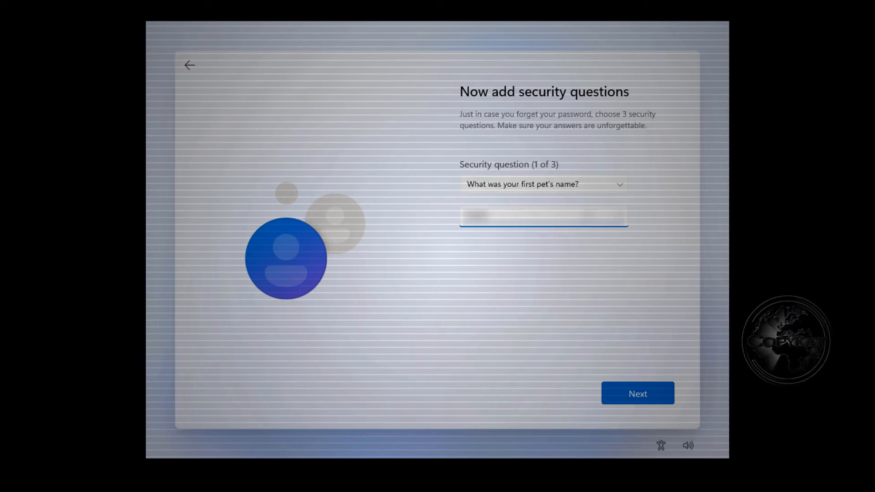
key(Return)
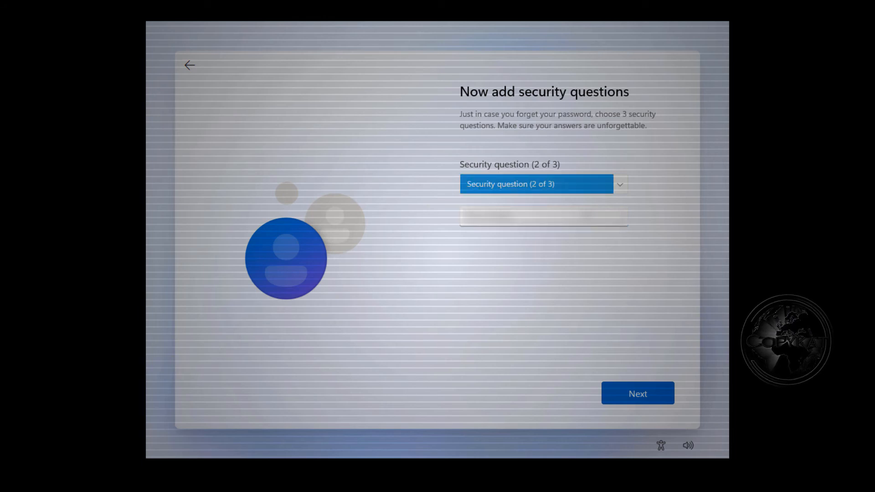
Step: Pick the city-where-you-were-born question and enter its answer
click(620, 191)
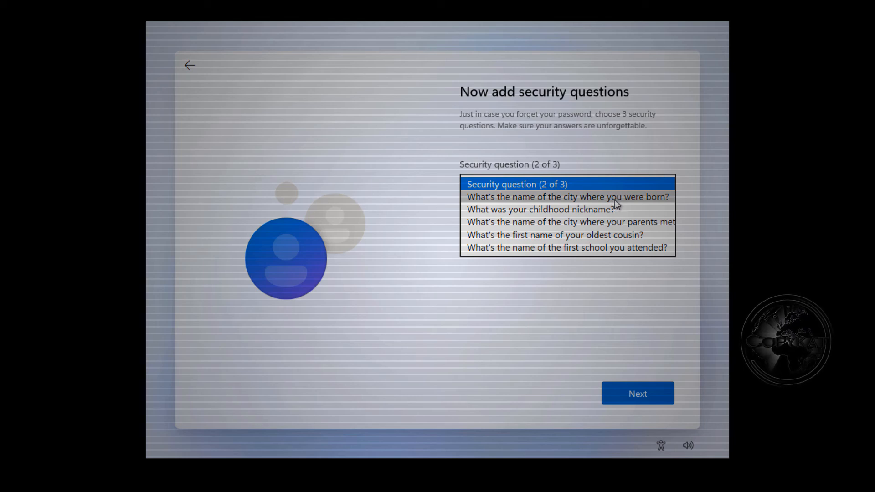
click(614, 199)
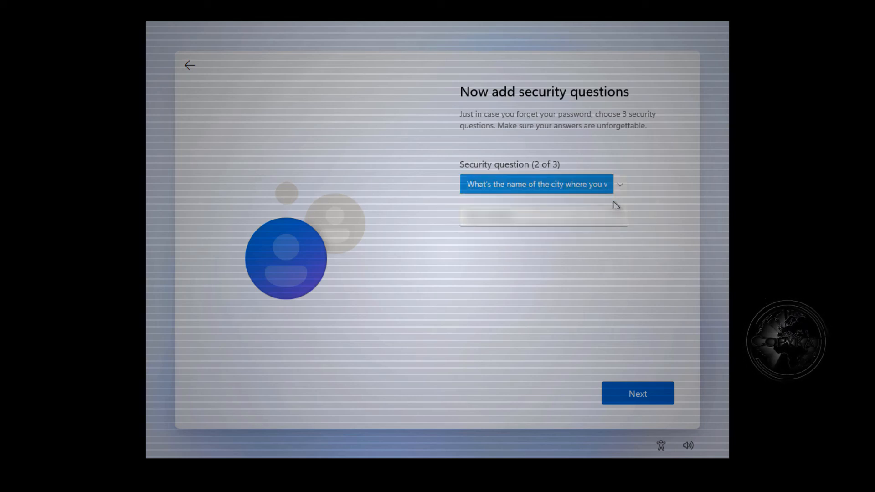
click(544, 216)
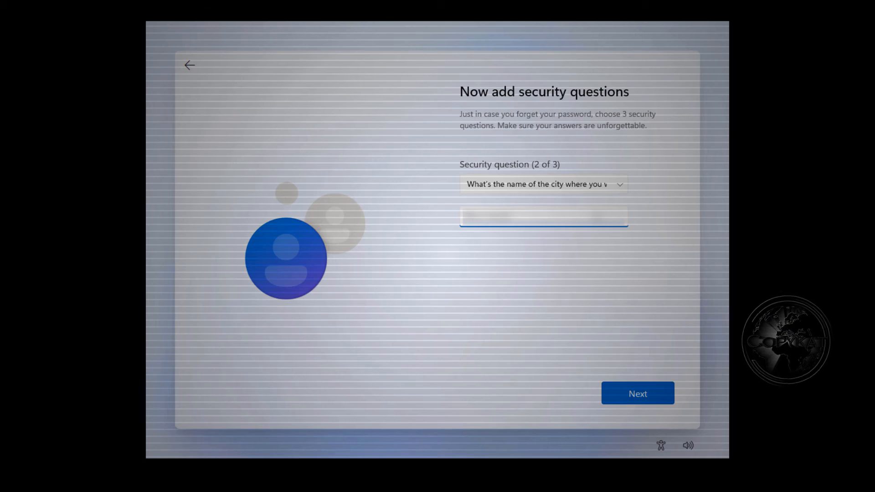
key(BackSpace)
key(BackSpace)
key(BackSpace)
key(BackSpace)
key(BackSpace)
key(BackSpace)
key(BackSpace)
key(BackSpace)
key(BackSpace)
key(BackSpace)
text(Paris)
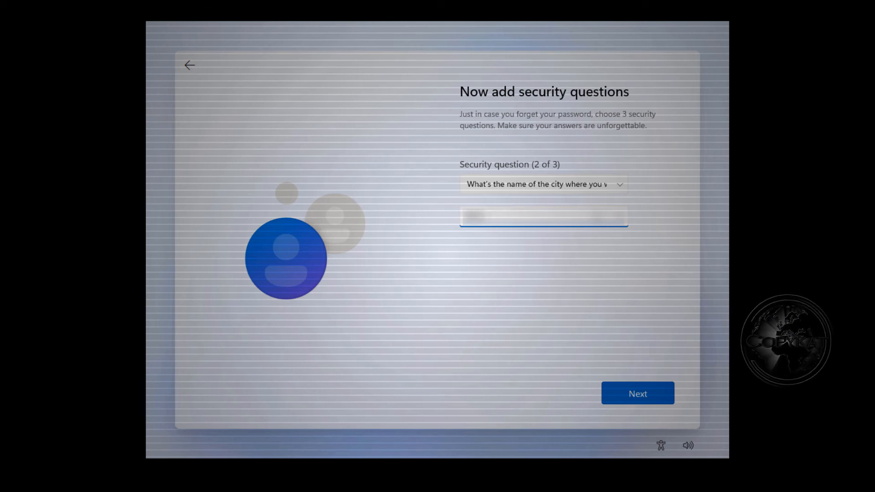
text(abcde)
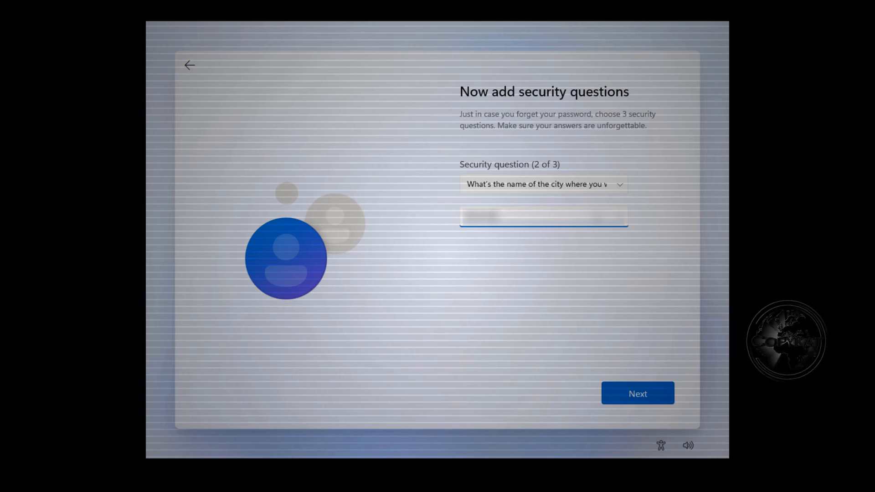
key(Return)
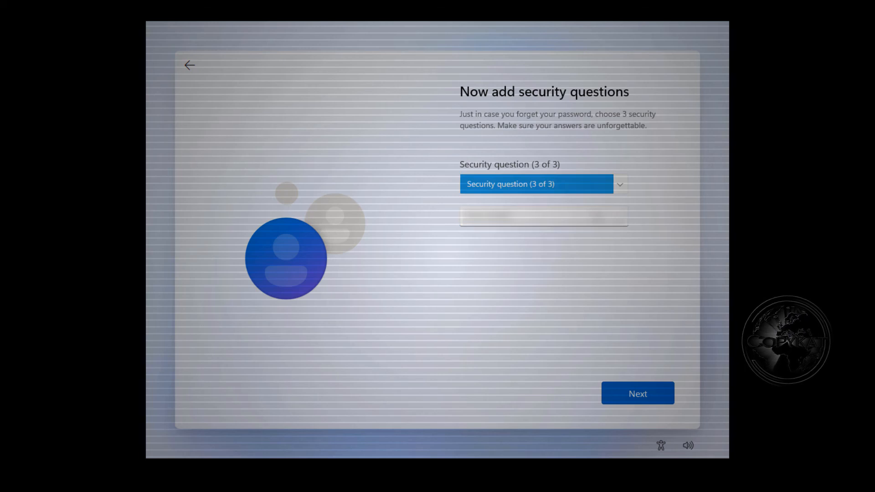
Step: Pick the city-where-your-parents-met question, enter its answer, and submit all three
click(618, 188)
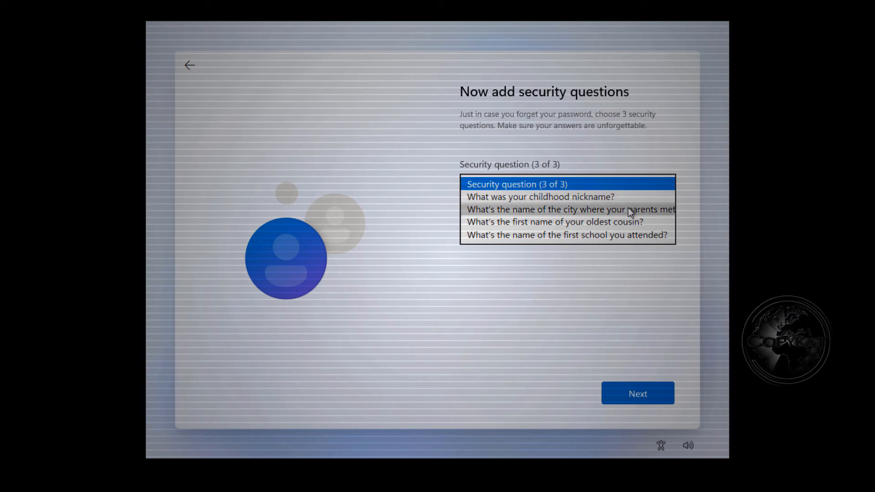
click(628, 209)
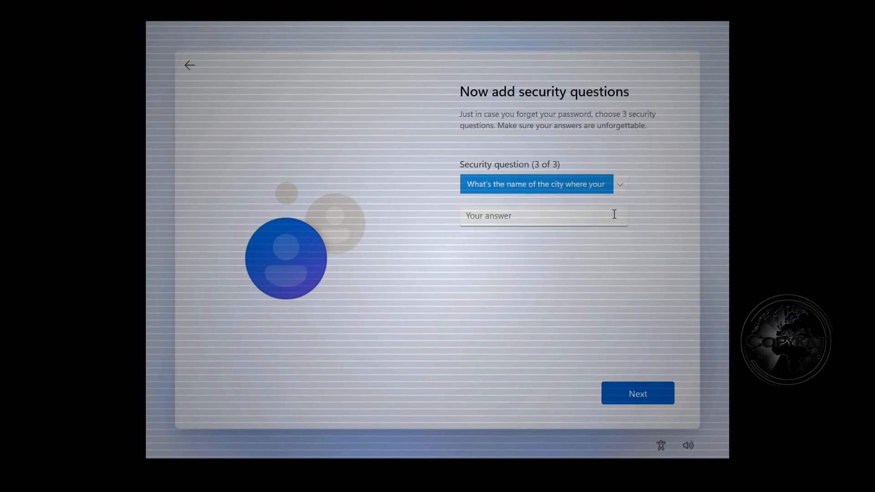
click(588, 221)
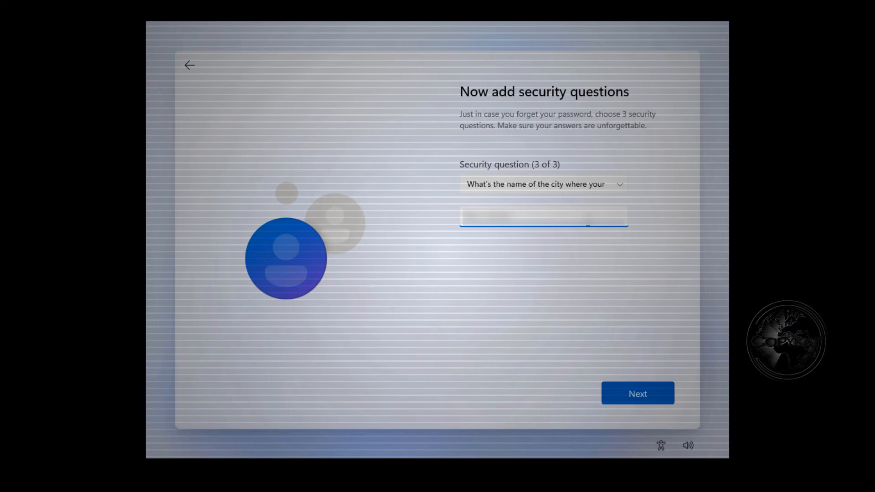
key(BackSpace)
key(BackSpace)
key(BackSpace)
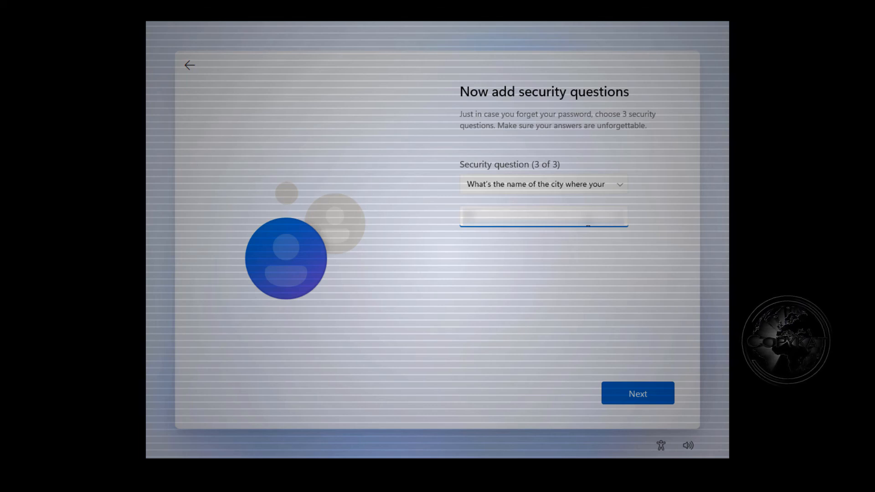
text(ville)
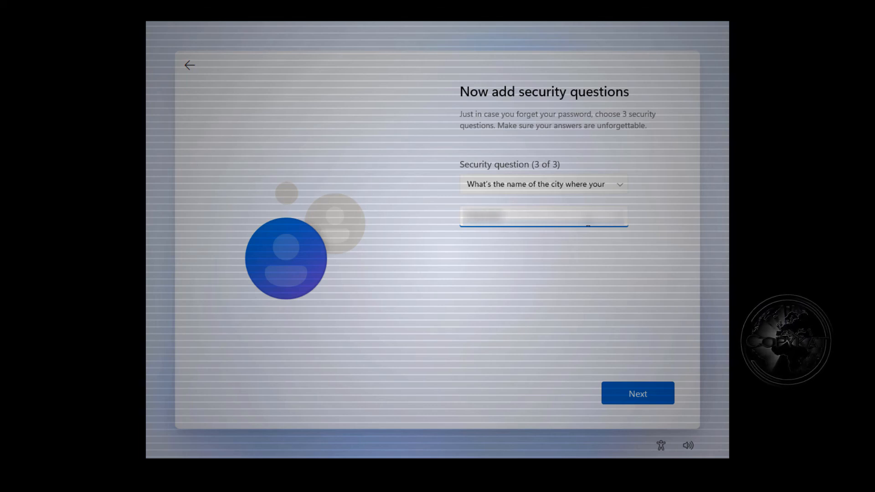
text(s)
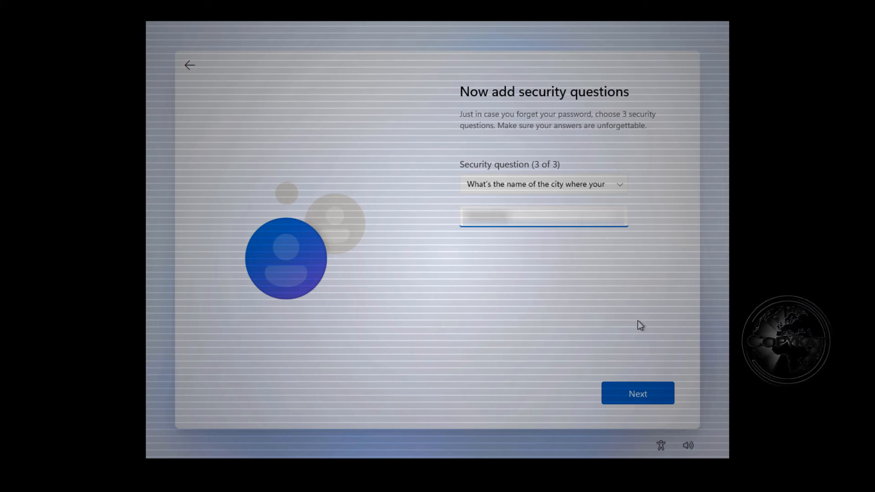
click(654, 387)
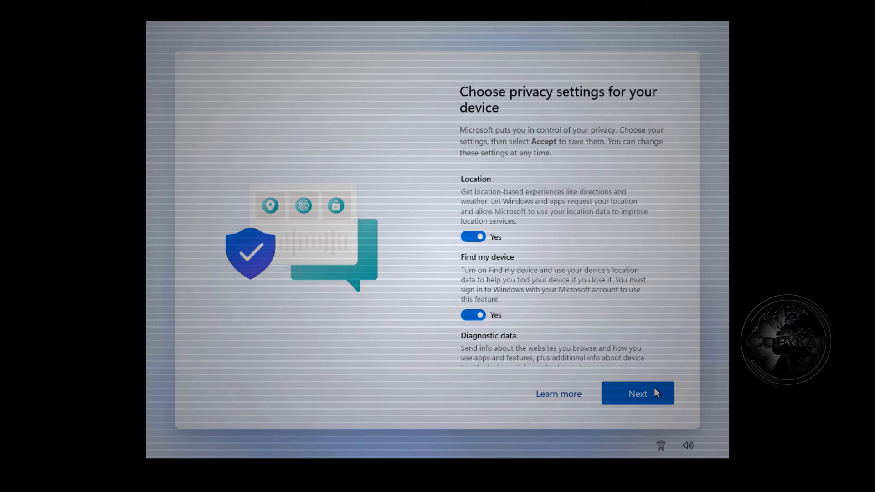
Step: Turn off Location and Find my device, and limit diagnostic data to Required only
click(472, 237)
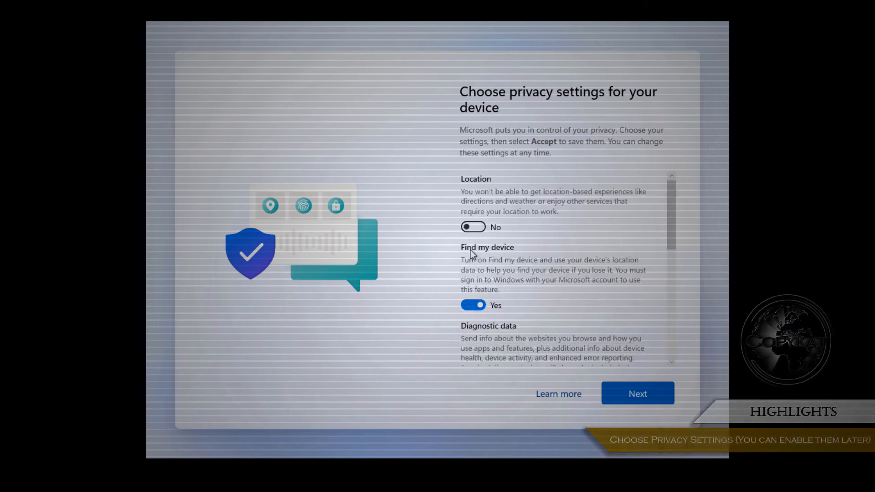
click(468, 306)
scroll(468, 307, down, 3)
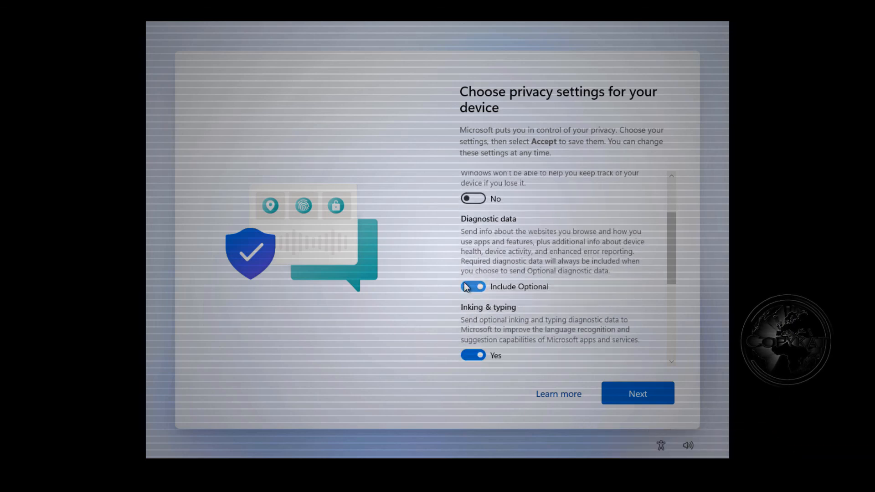
click(464, 284)
scroll(469, 299, down, 2)
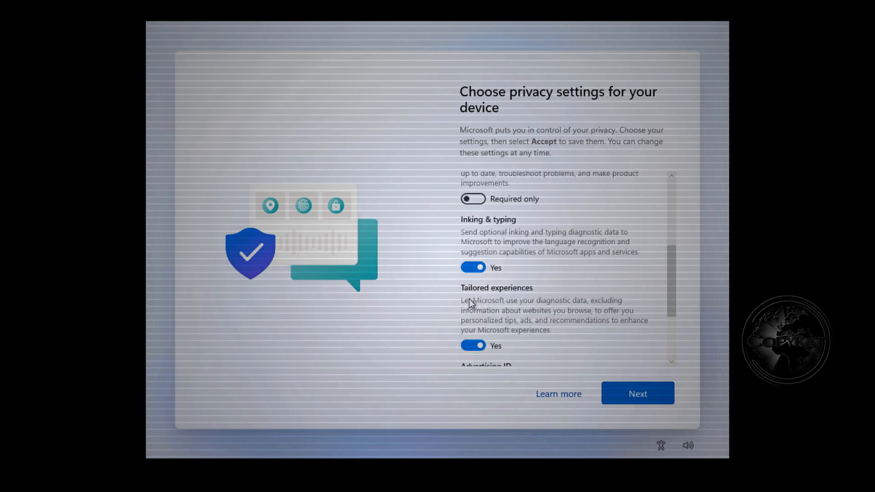
Step: Turn off Inking & typing, Tailored experiences and Advertising ID, then accept
click(466, 268)
click(469, 346)
scroll(469, 348, down, 4)
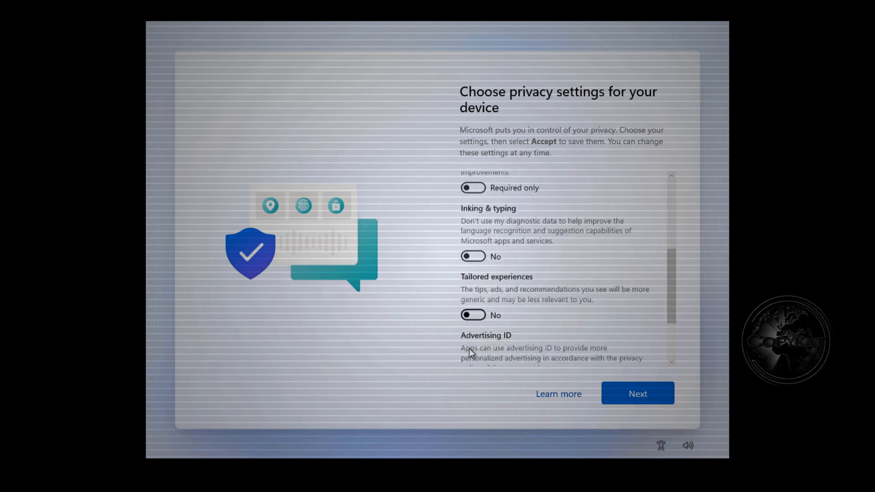
click(465, 310)
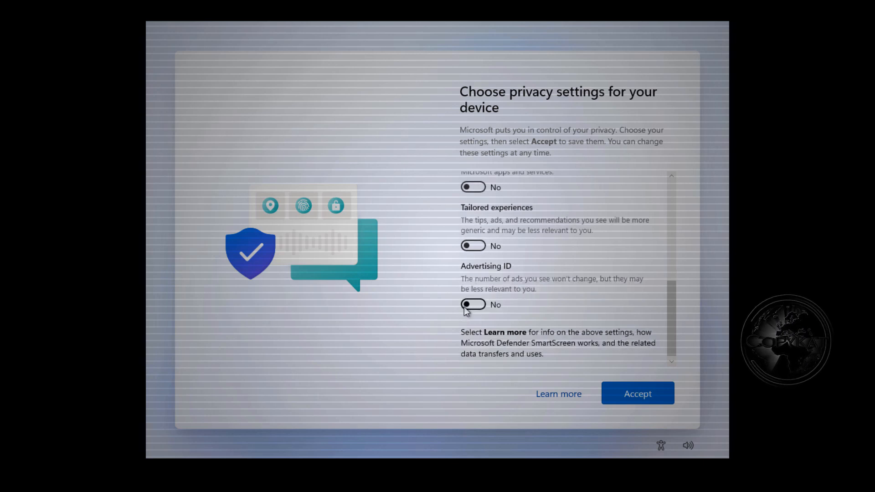
click(658, 391)
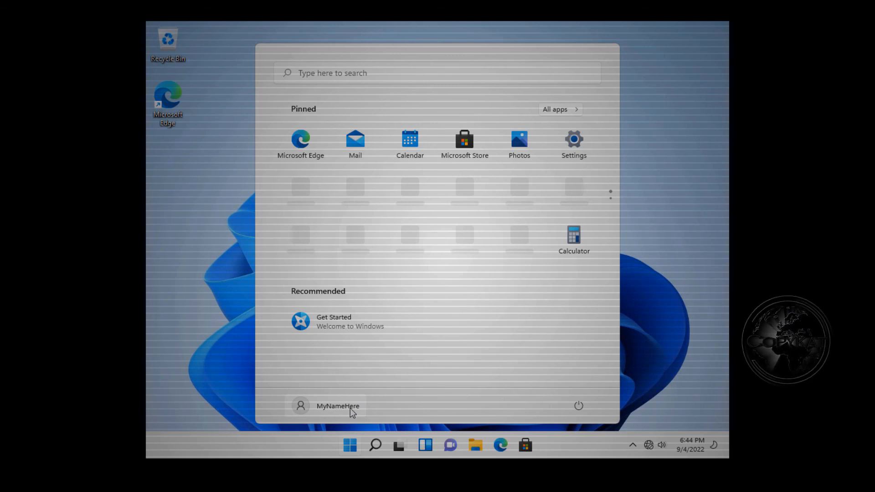
Step: Launch Settings via Change account settings from the signed-in account's menu in Start
click(350, 408)
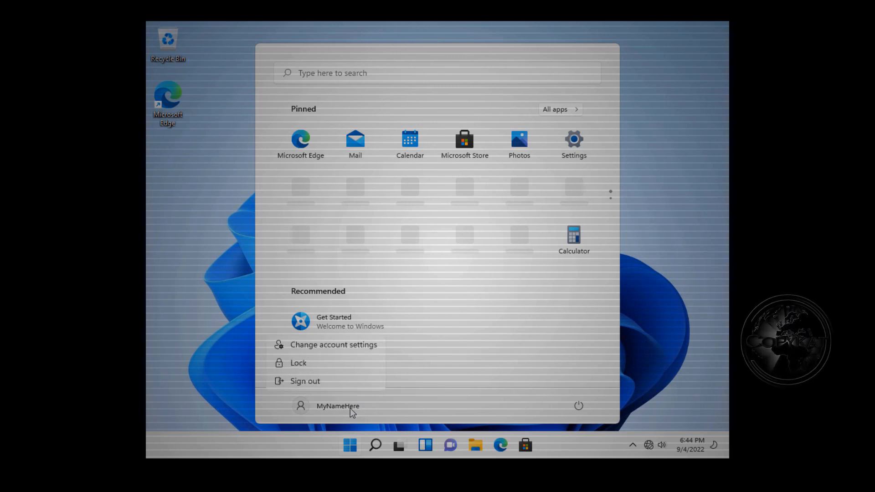
click(372, 346)
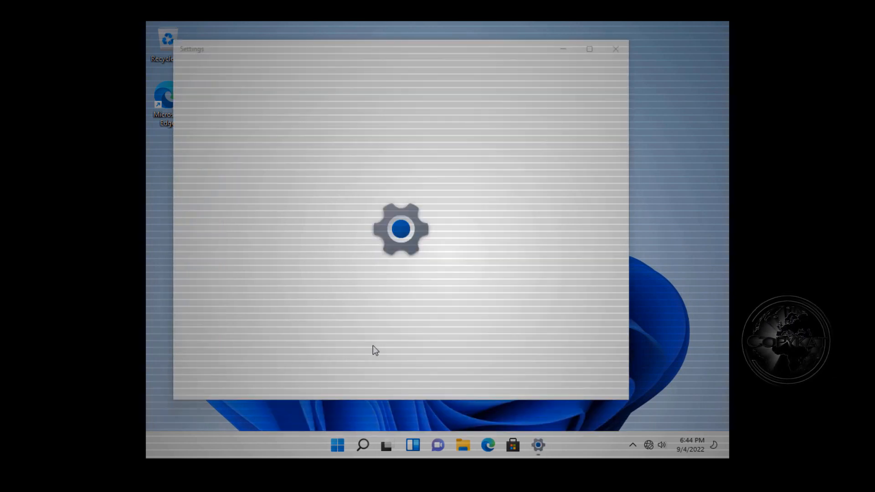